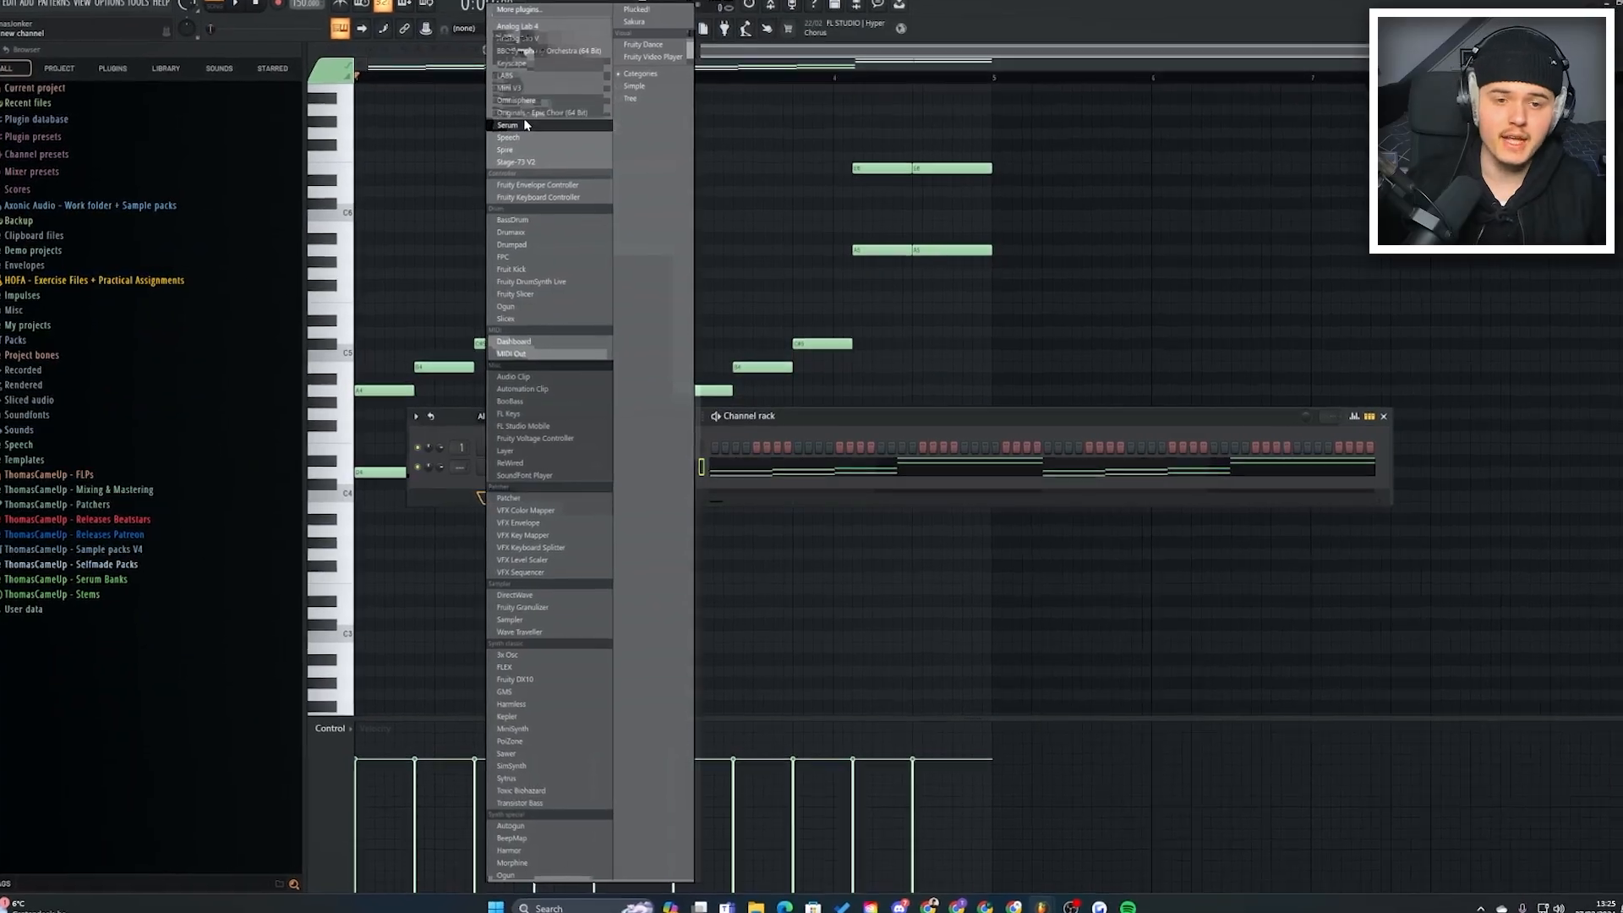
# - Add a Serum instrument channel to the project and clone a Serum channel
pyautogui.click(517, 126)
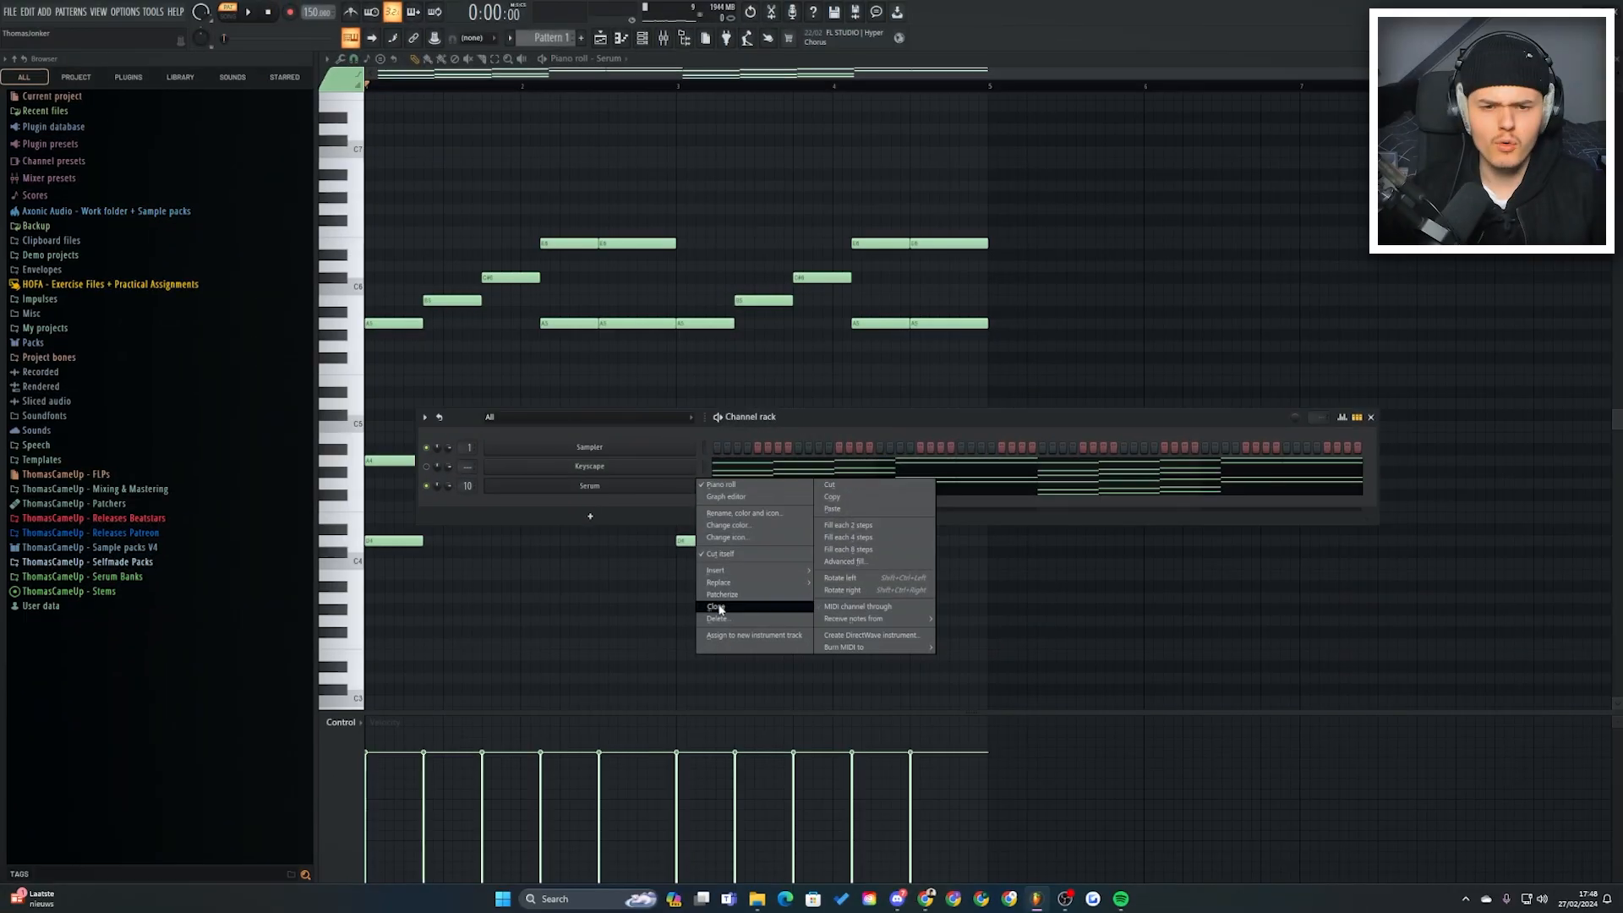
pyautogui.click(715, 606)
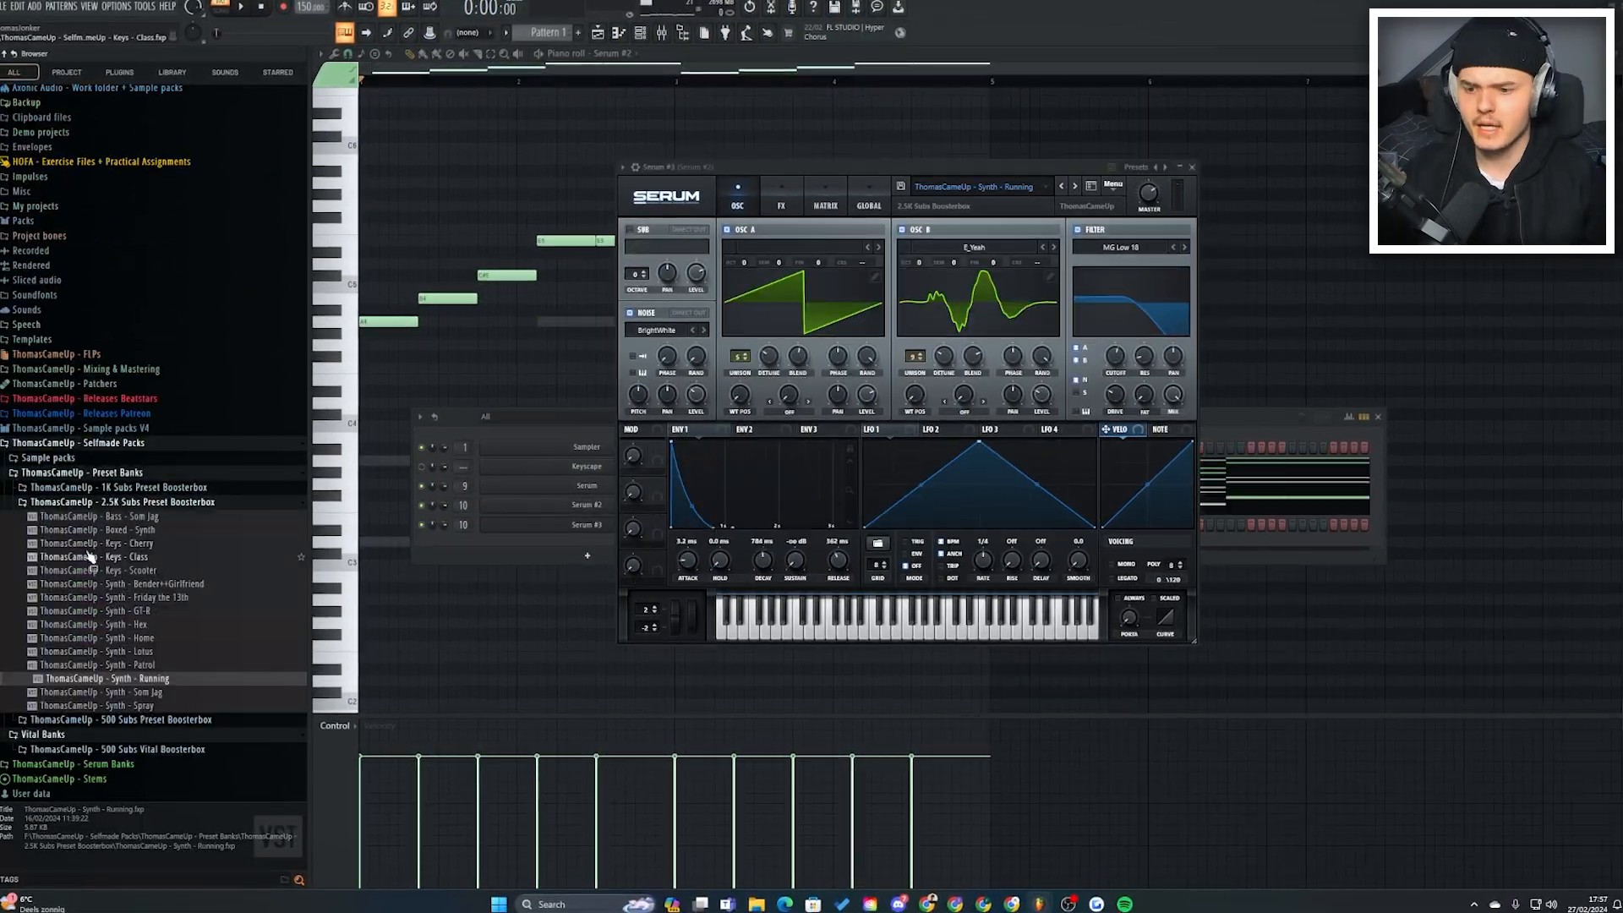
# - Load a preset from the 2.5K Subs Preset Boosterbox into Serum #3 and open its piano roll's snap settings
pyautogui.moveTo(93, 529); pyautogui.dragTo(814, 314)
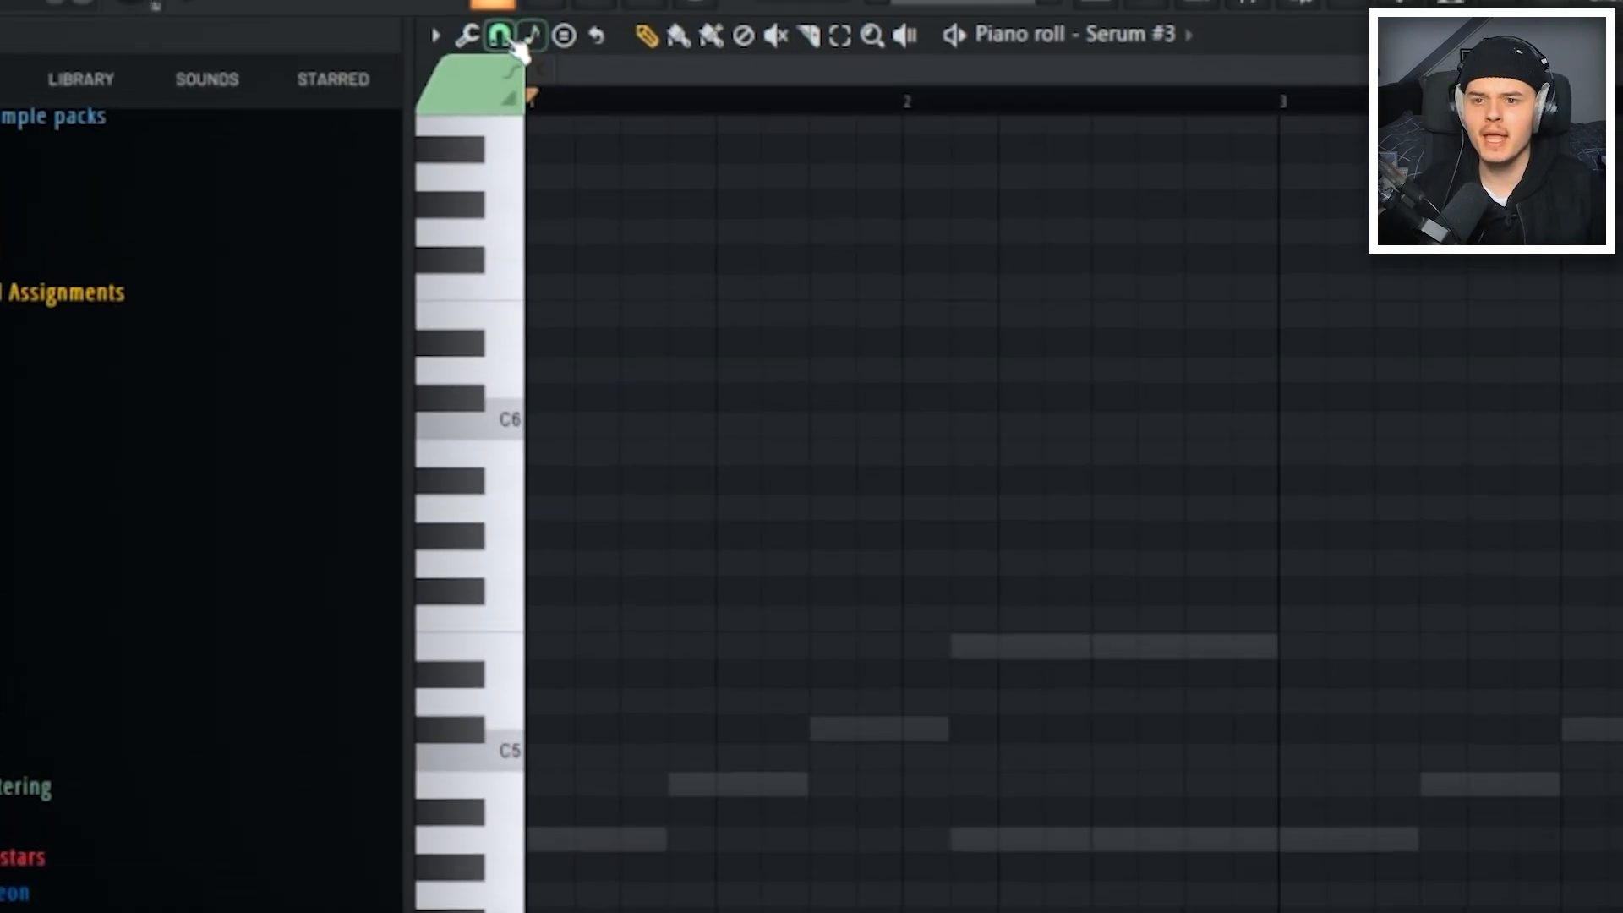
pyautogui.click(498, 38)
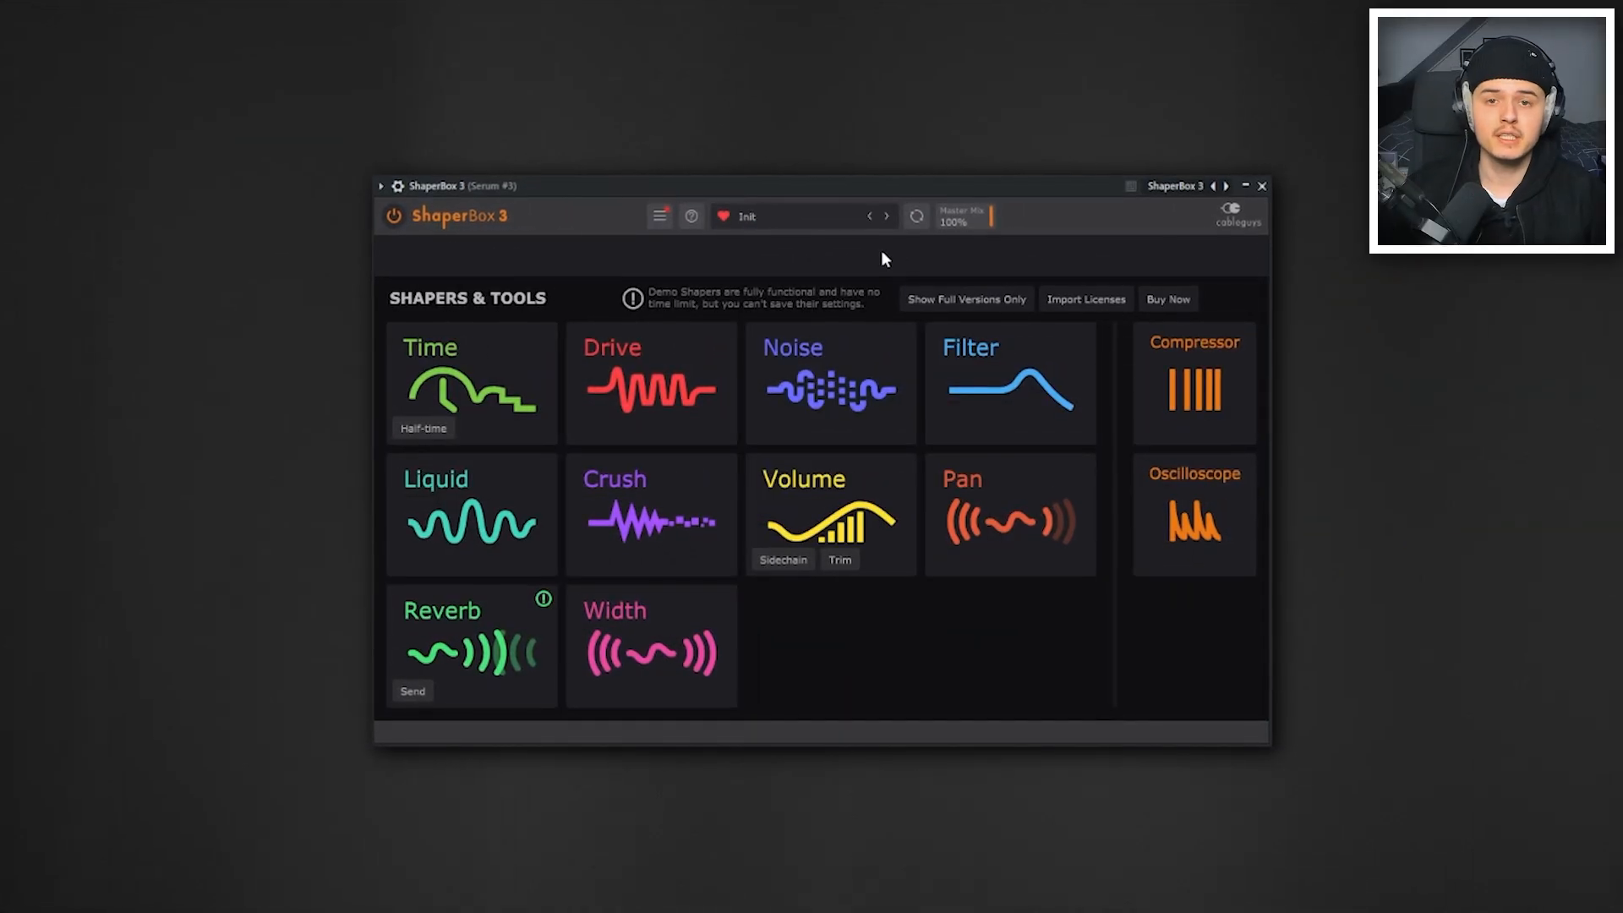
# - Load the Biting Bits preset from the Color category in ShaperBox 3 on Serum #3
pyautogui.click(805, 215)
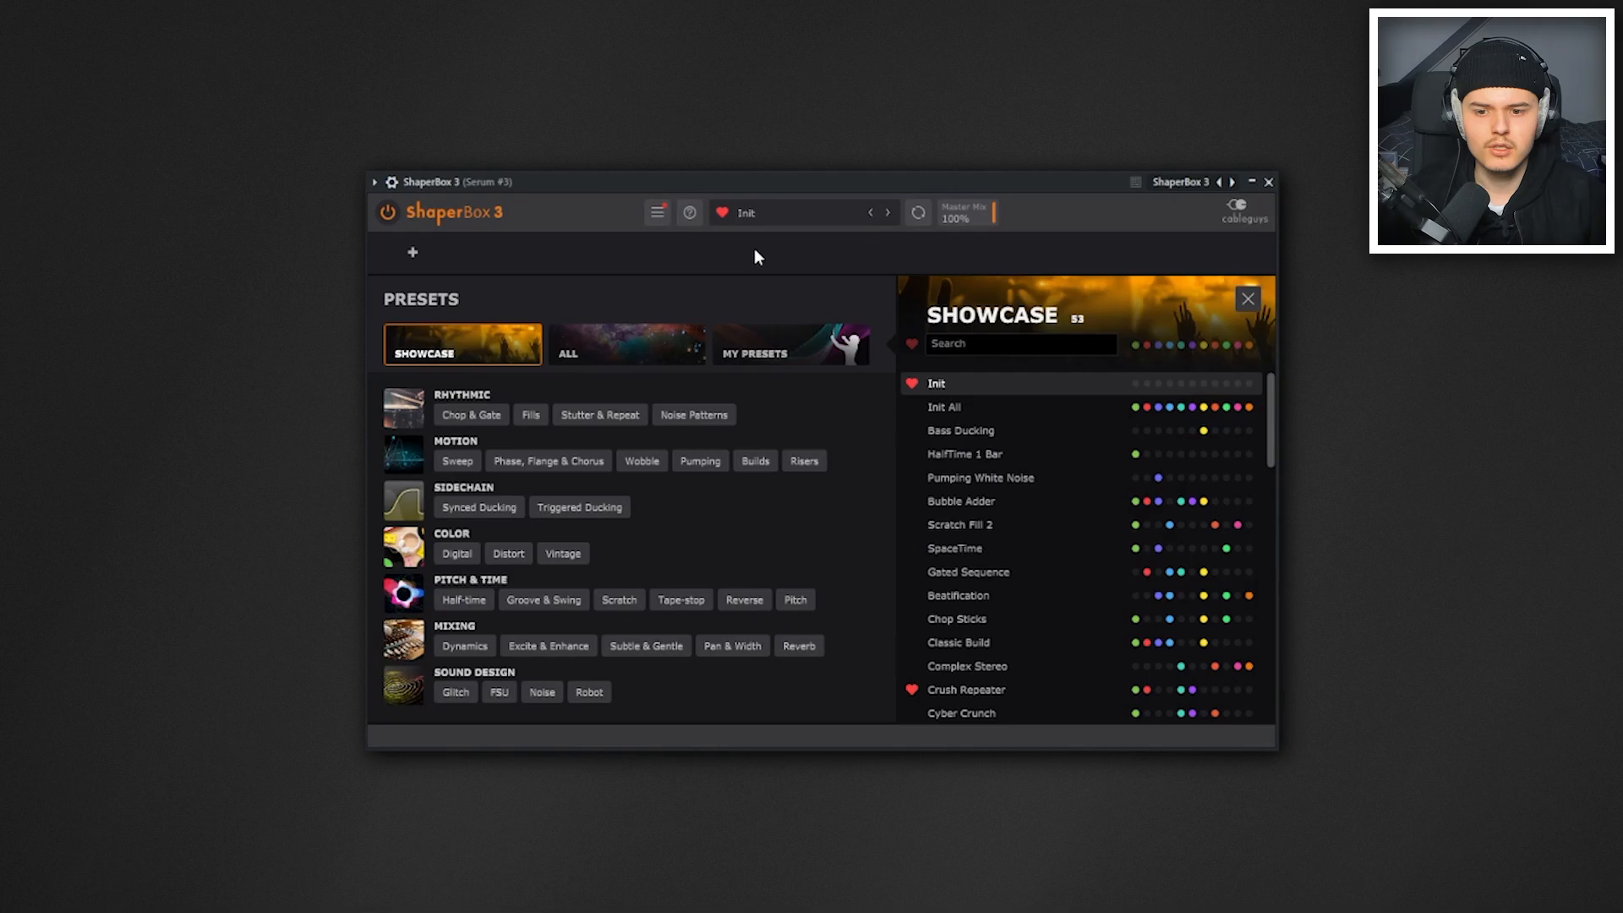
pyautogui.click(409, 553)
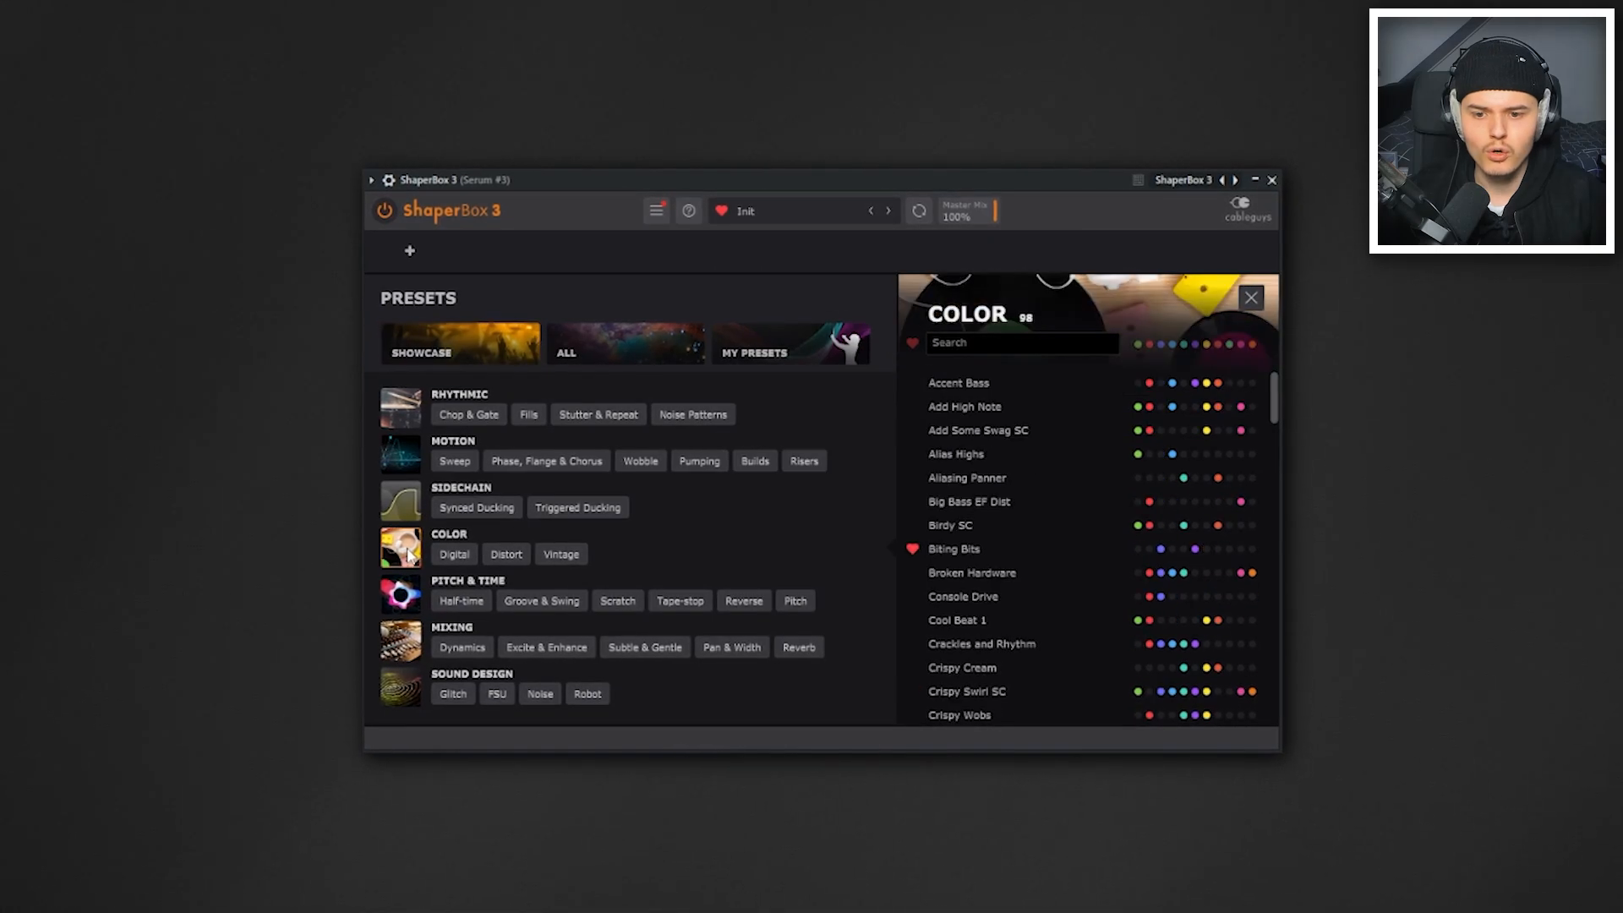
pyautogui.click(977, 554)
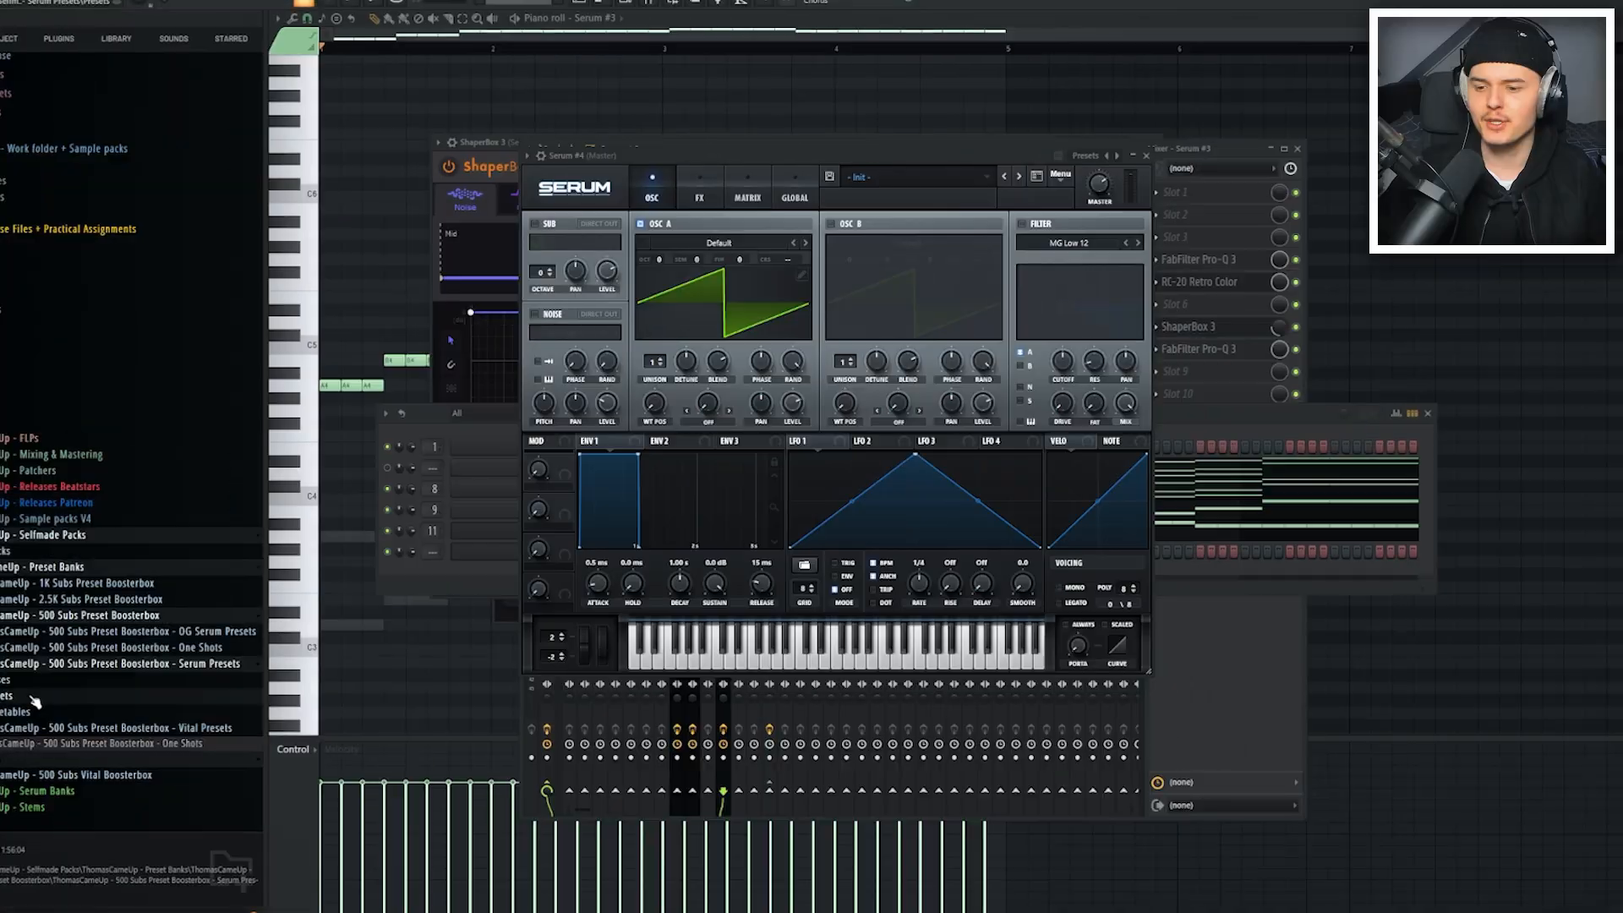
# - Load a preset from the 500 Subs Preset Boosterbox Serum presets into Serum #4
pyautogui.click(32, 698)
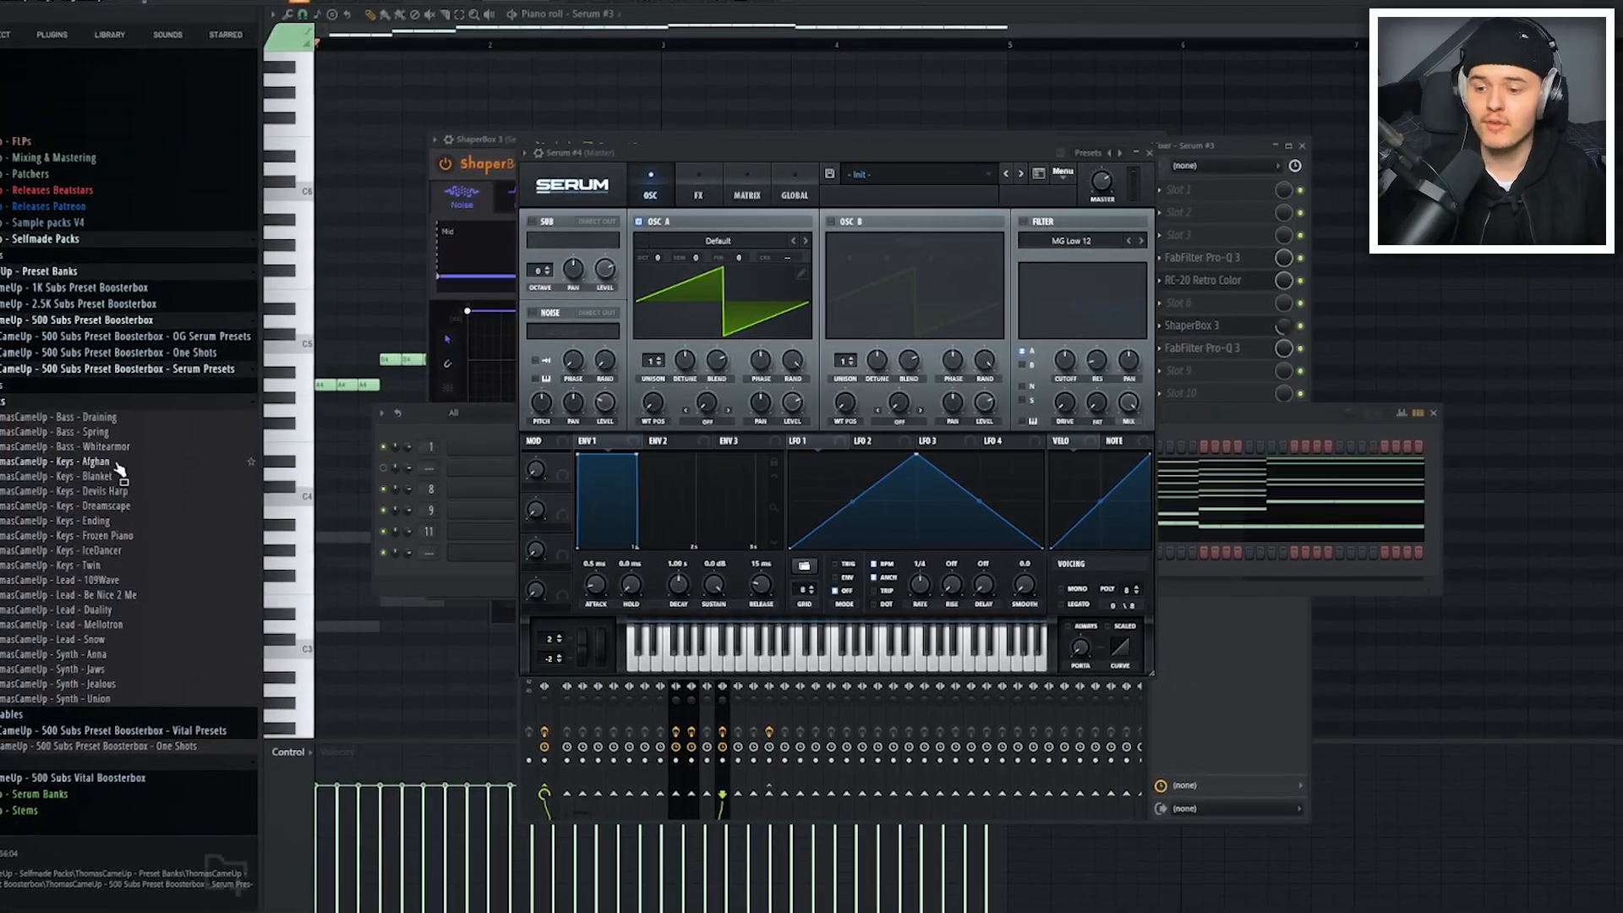
pyautogui.moveTo(103, 448); pyautogui.dragTo(739, 304)
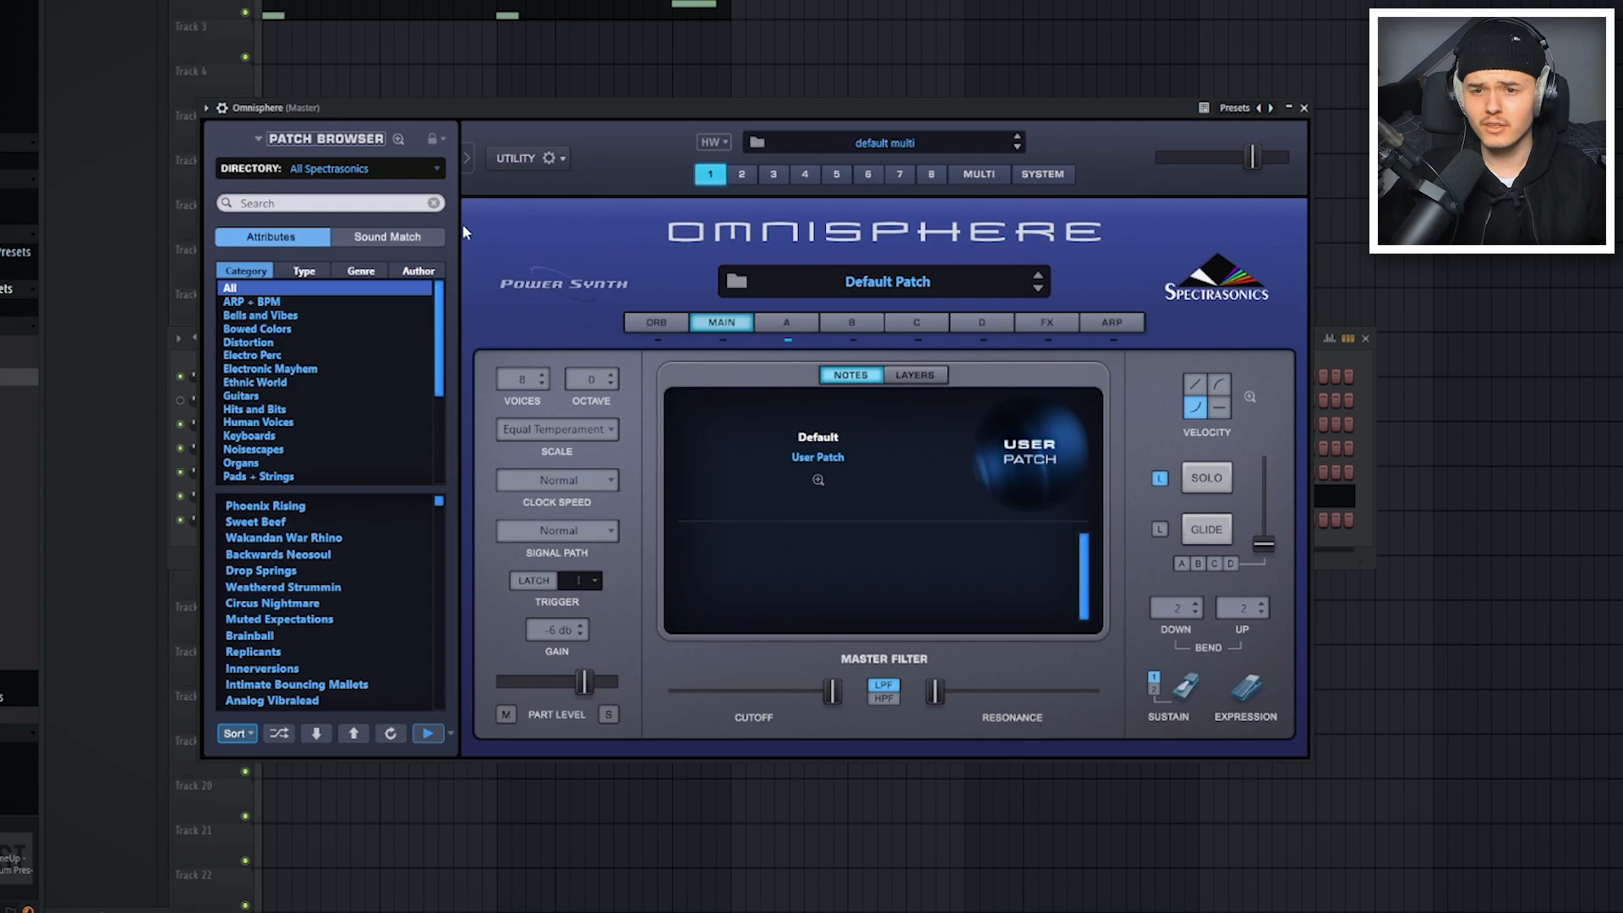
# - Filter the Omnisphere patch list to the Bells and Vibes category
pyautogui.click(283, 314)
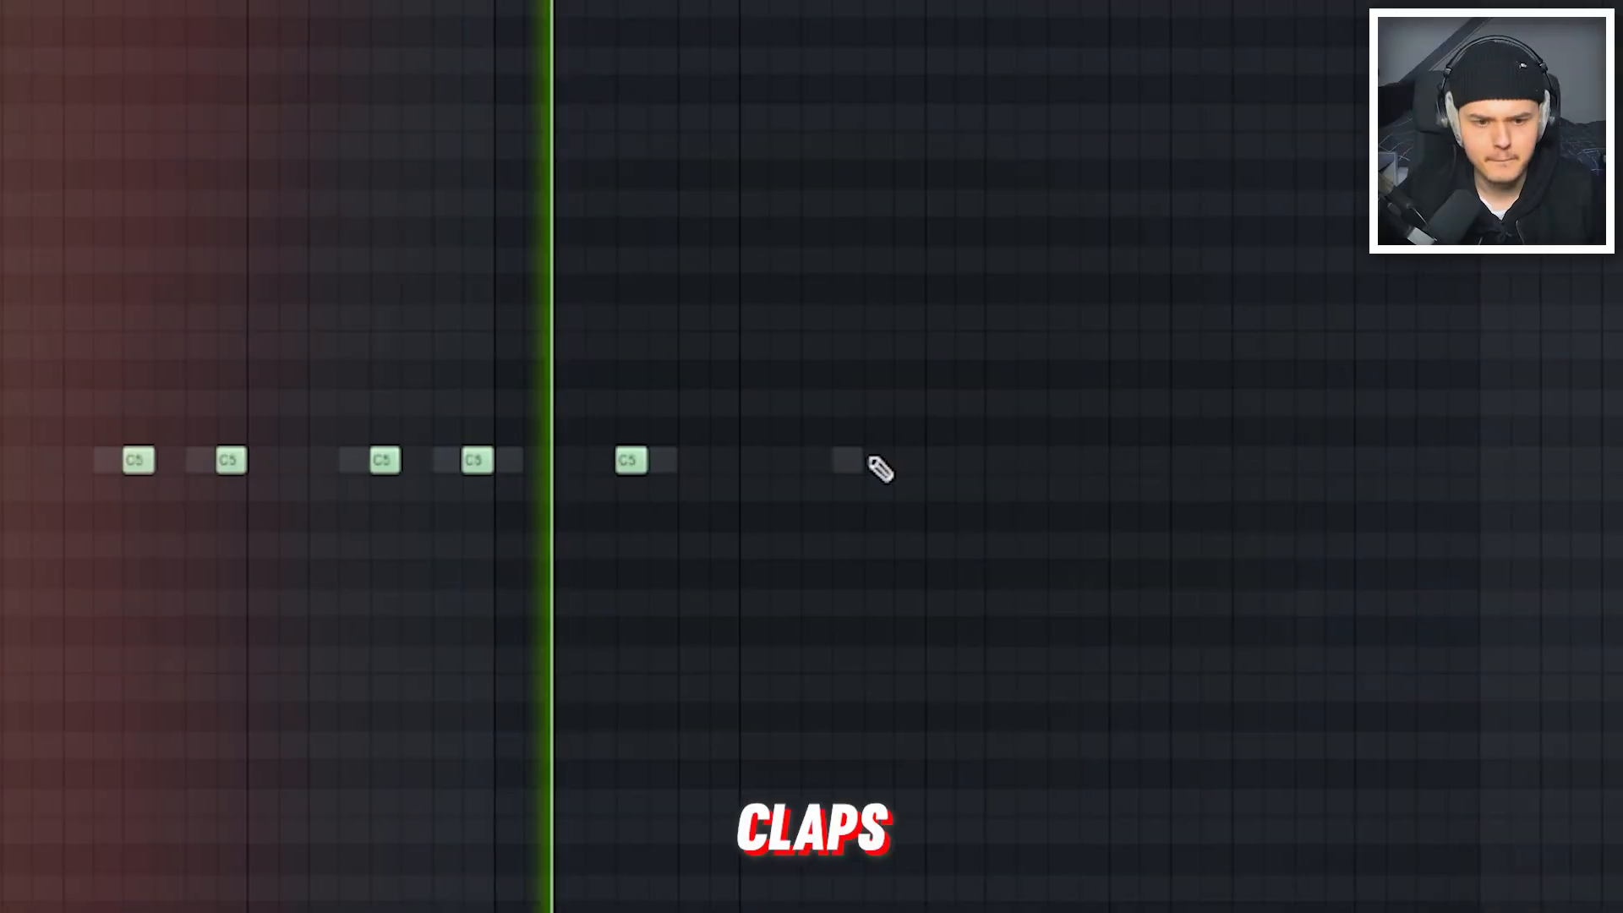
# - Continue the clap rhythm by placing five more C5 notes after the existing ones in the piano roll
pyautogui.click(879, 463)
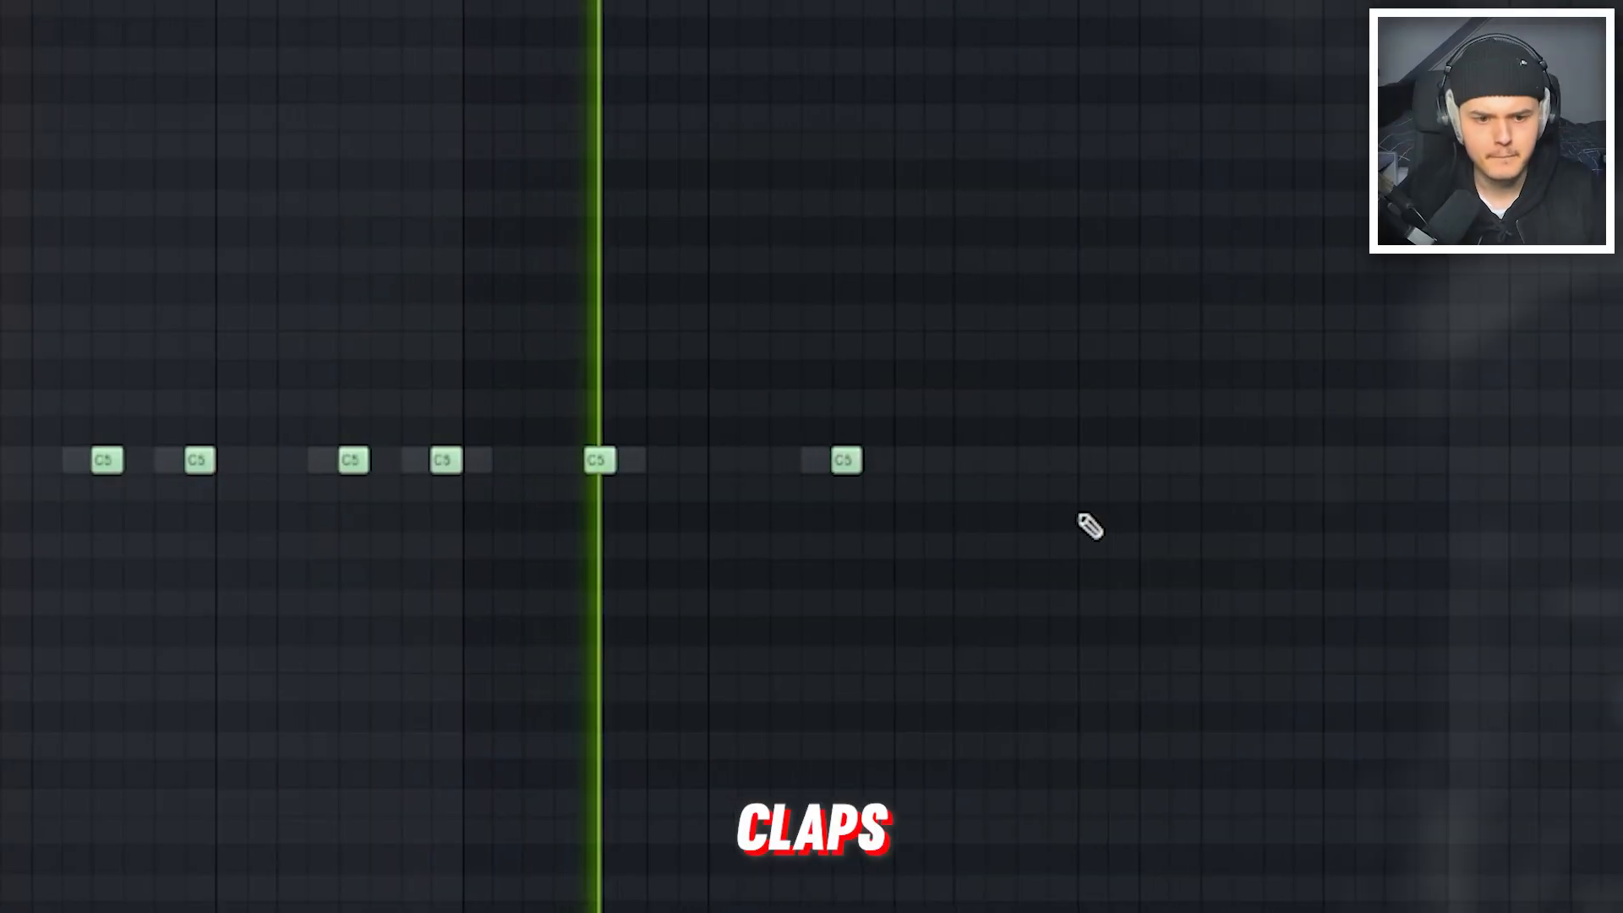
pyautogui.click(1122, 463)
pyautogui.click(1215, 464)
pyautogui.click(1245, 460)
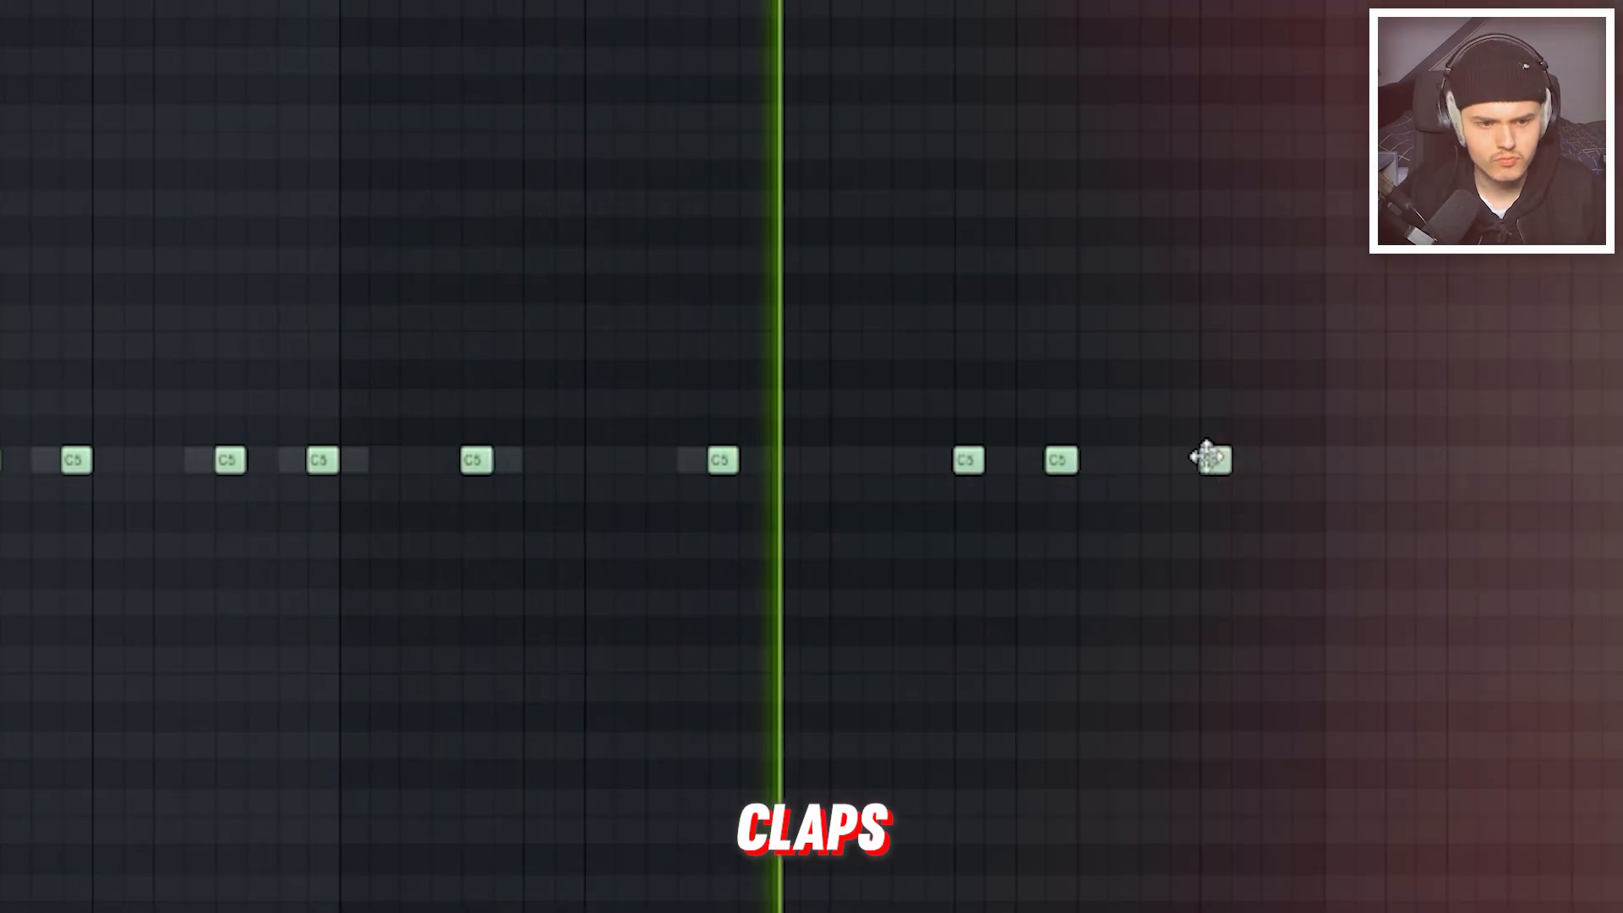
pyautogui.click(1339, 459)
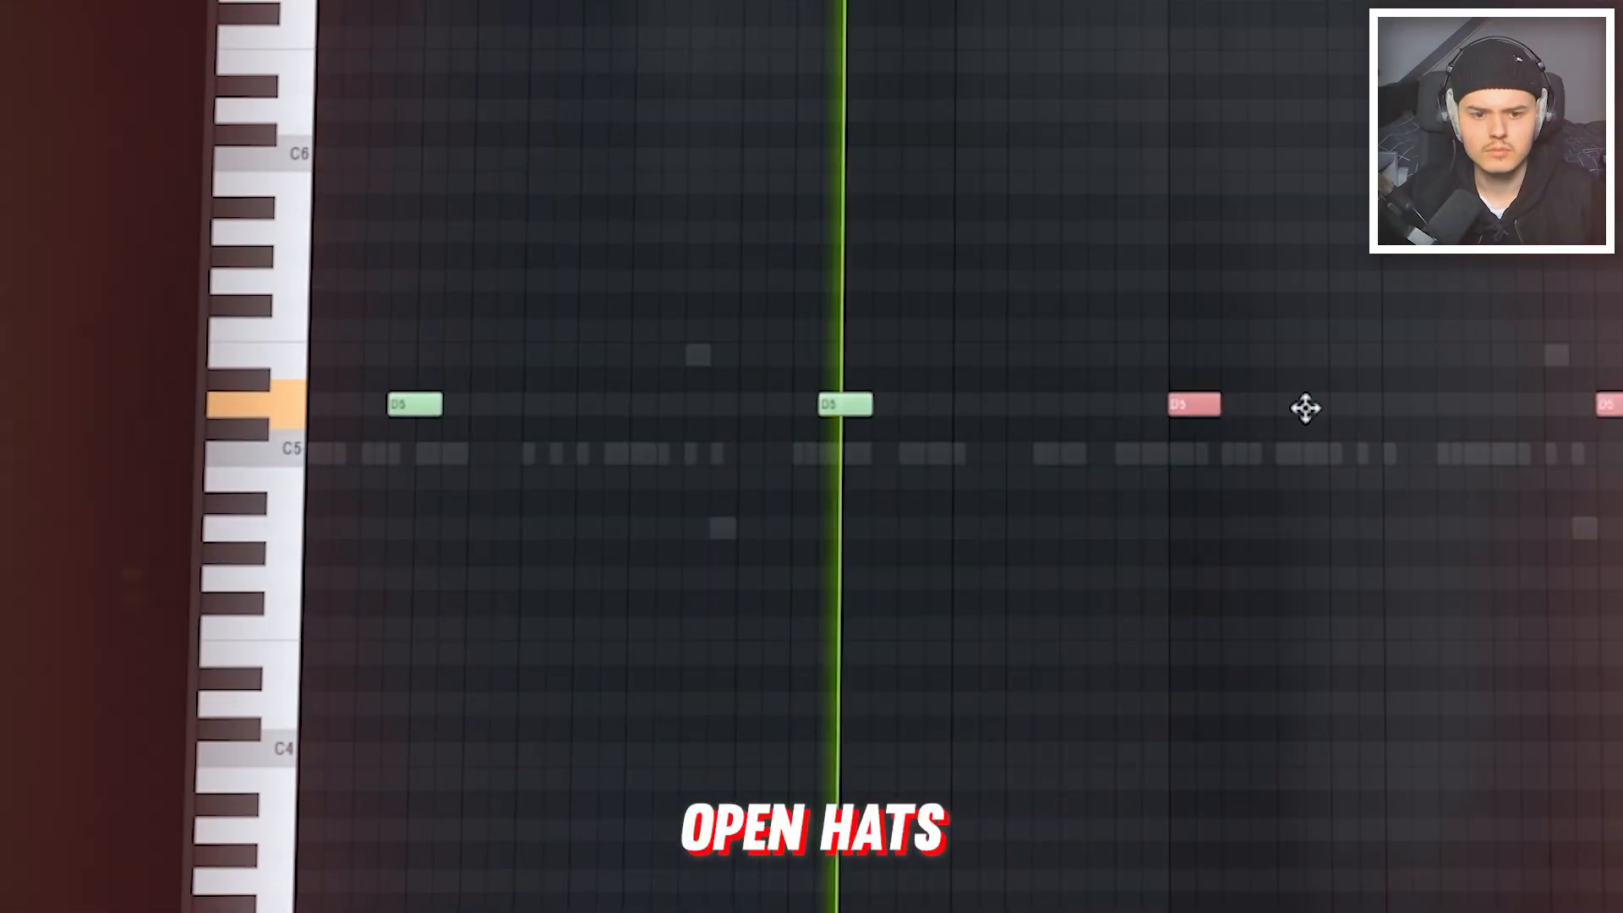
# - Move the selected D5 open-hat notes further along the timeline and place a C5 percussion note
pyautogui.moveTo(1179, 404); pyautogui.dragTo(1268, 406)
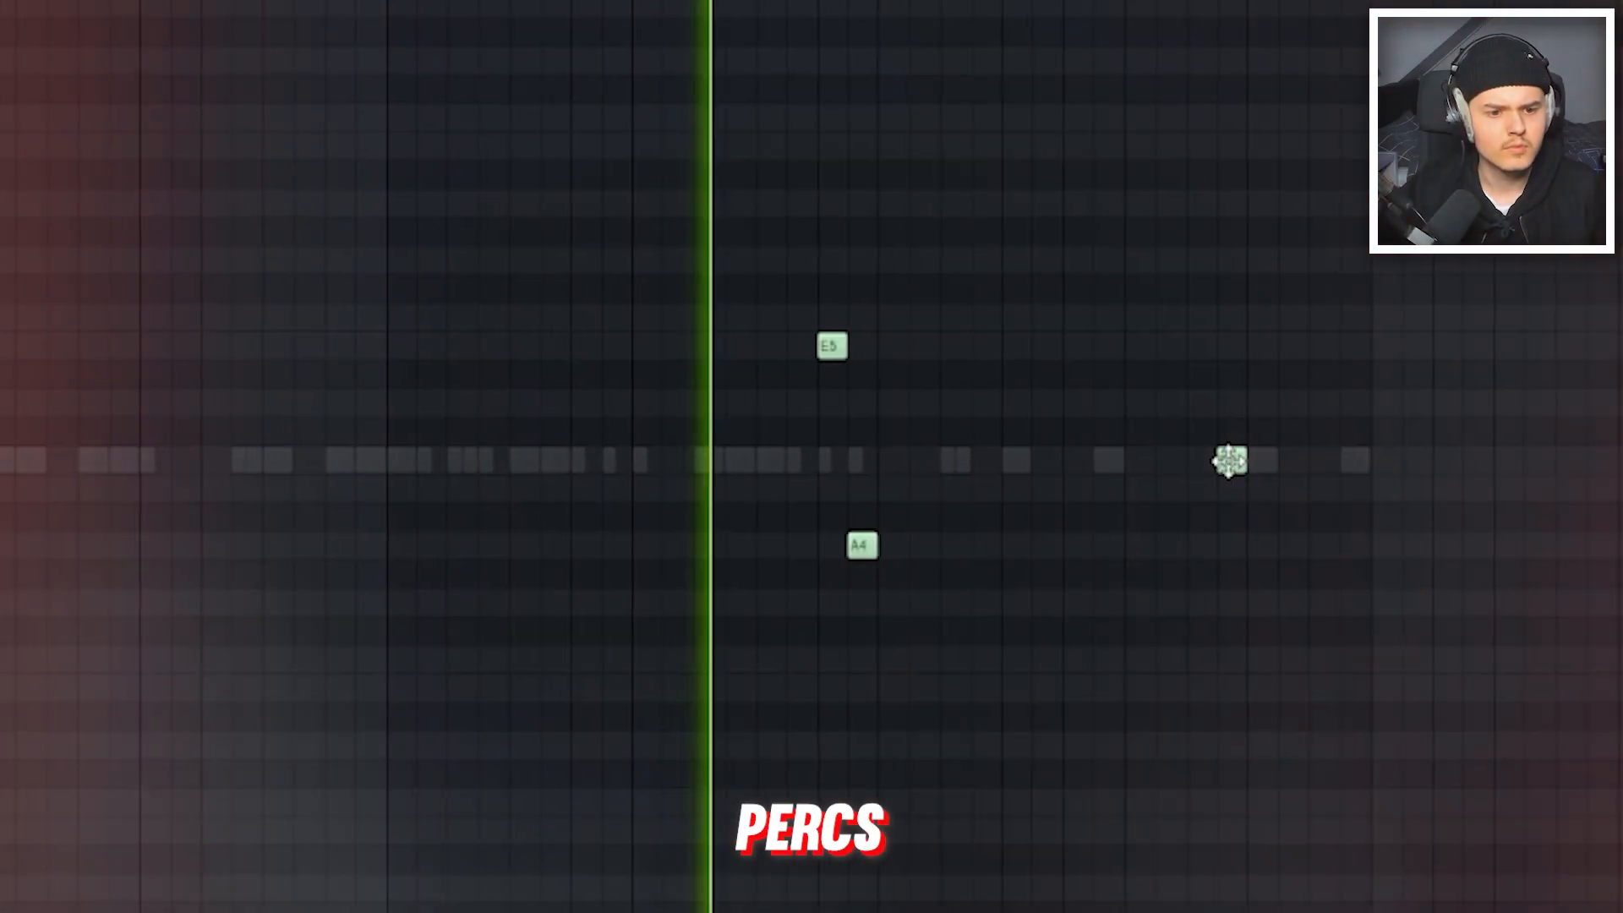
pyautogui.click(1260, 461)
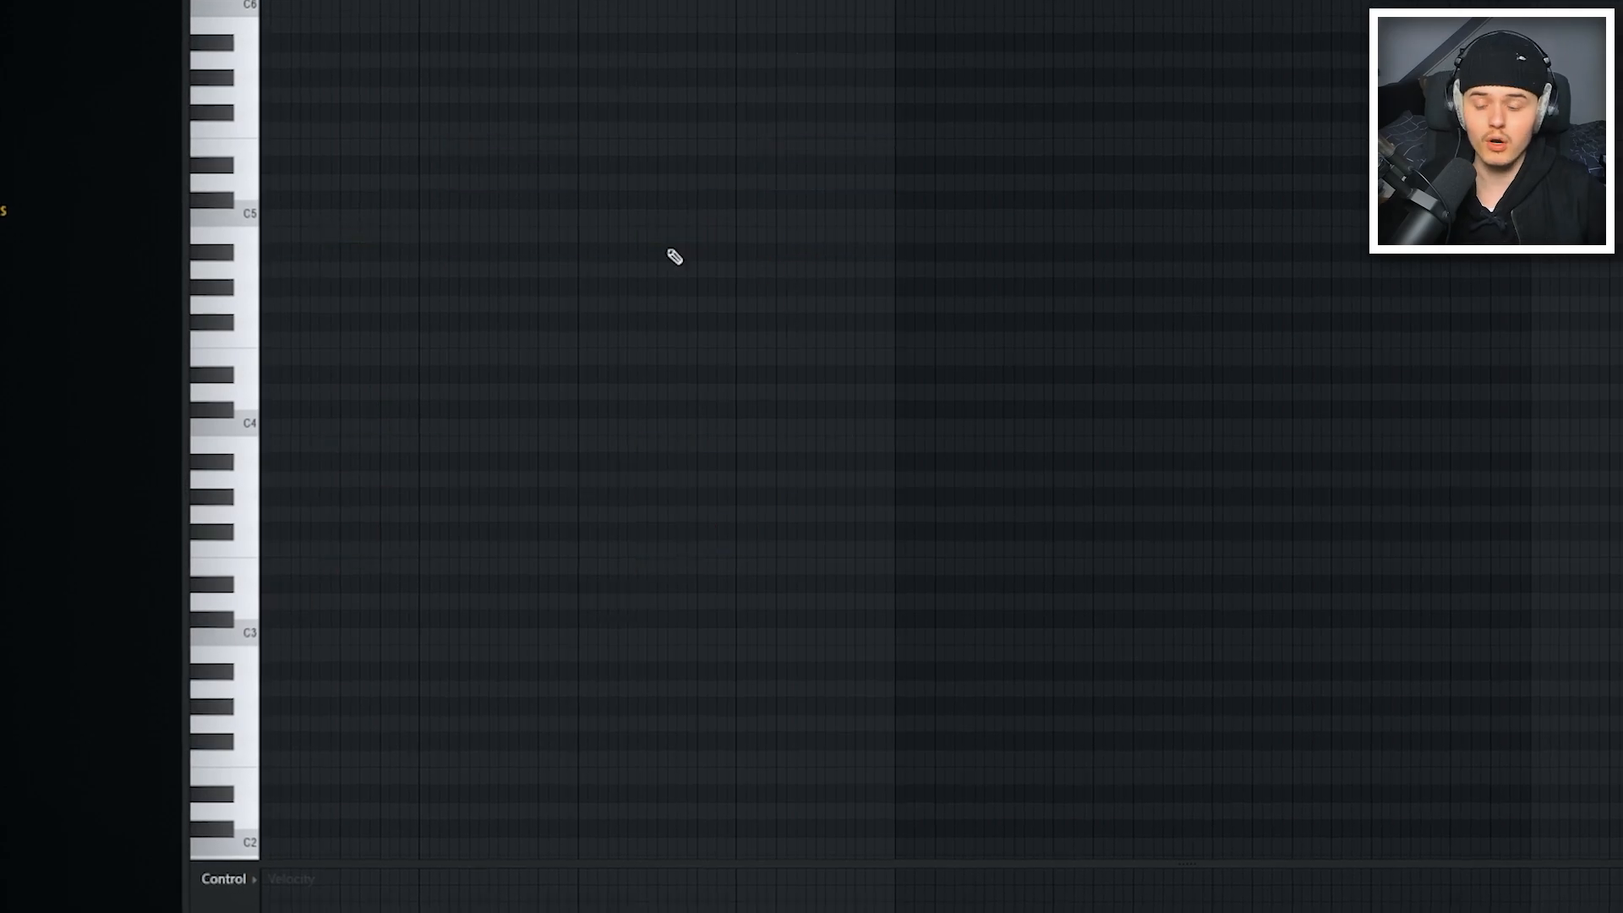
pyautogui.moveTo(427, 226); pyautogui.dragTo(1073, 344)
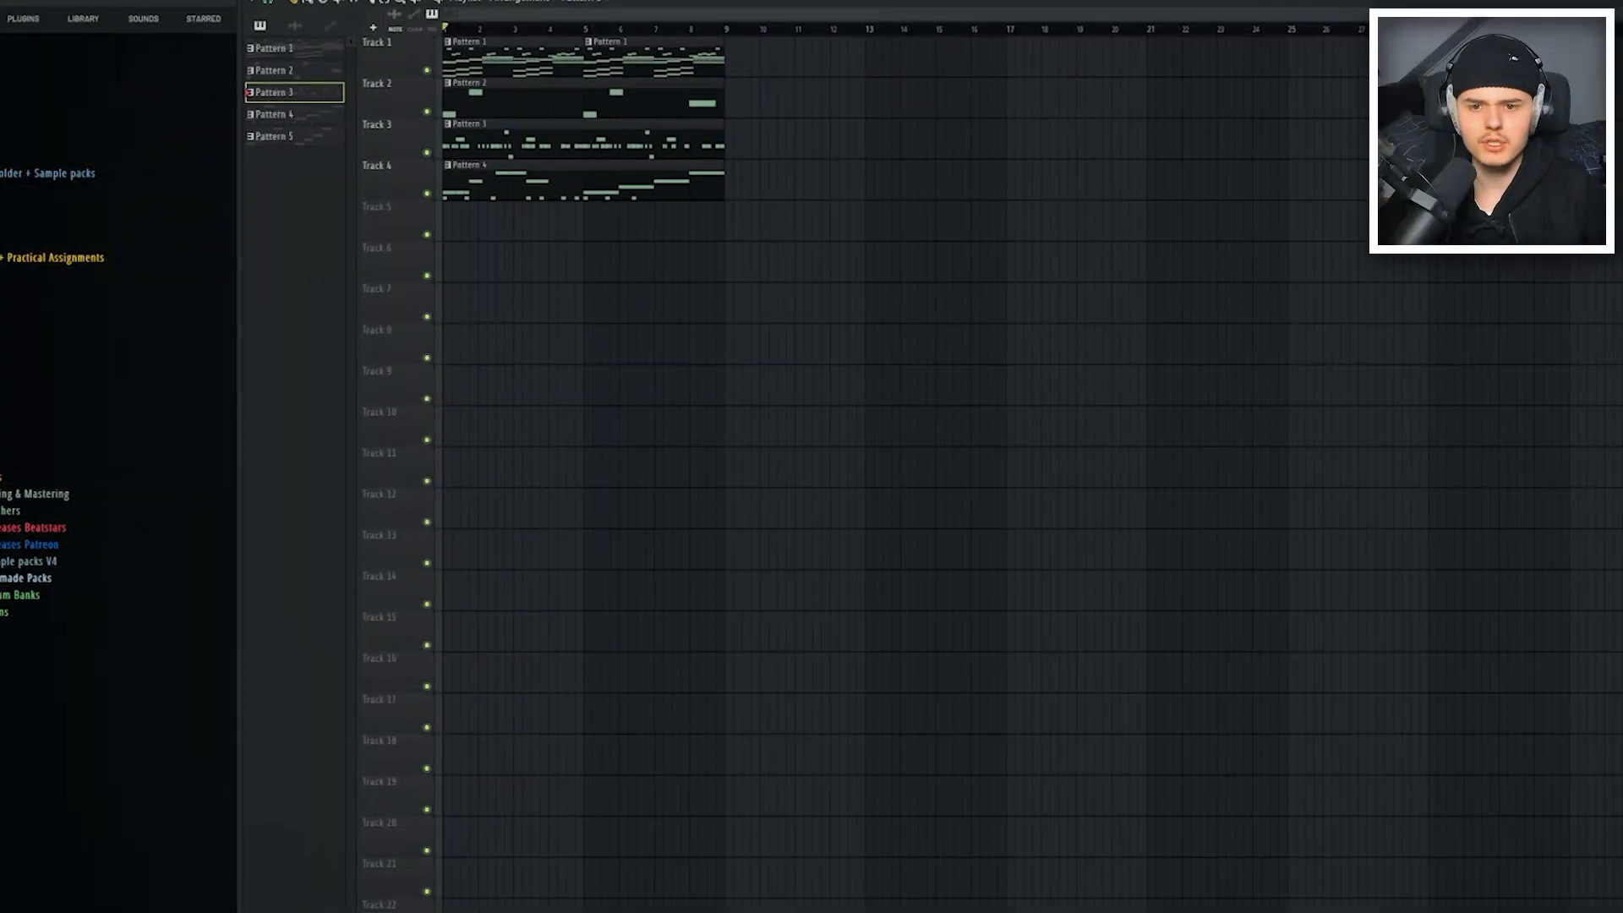
# - Copy the kick channel's notes from Pattern 3 and paste them into the Sampler channel of Pattern 5
pyautogui.press('F6')
pyautogui.rightClick(714, 597)
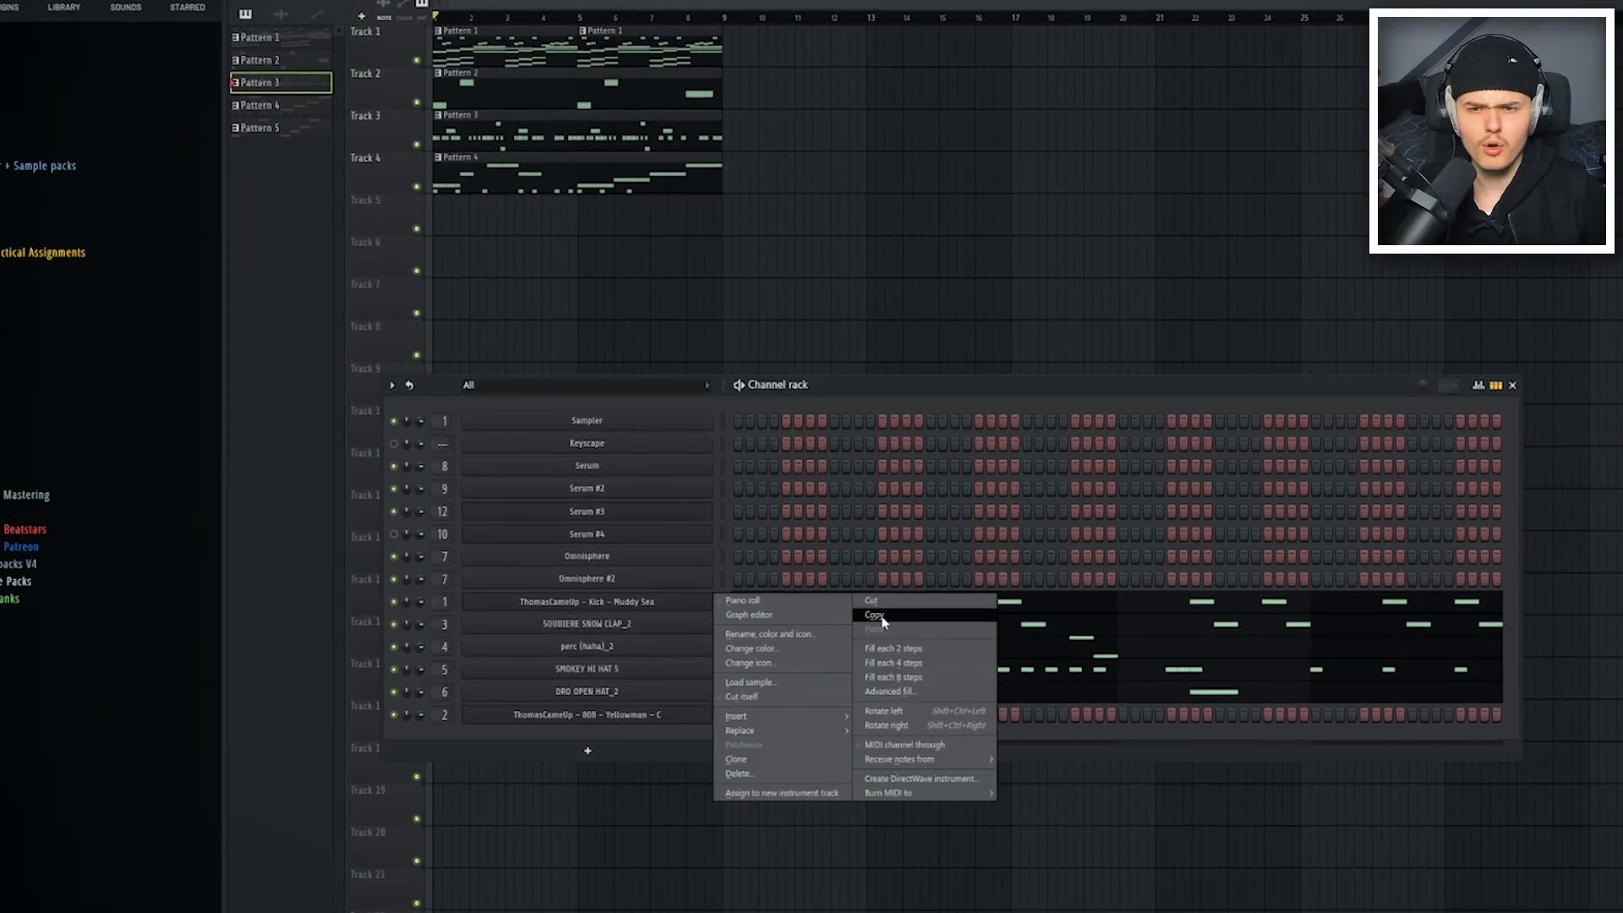
pyautogui.click(882, 621)
pyautogui.click(259, 128)
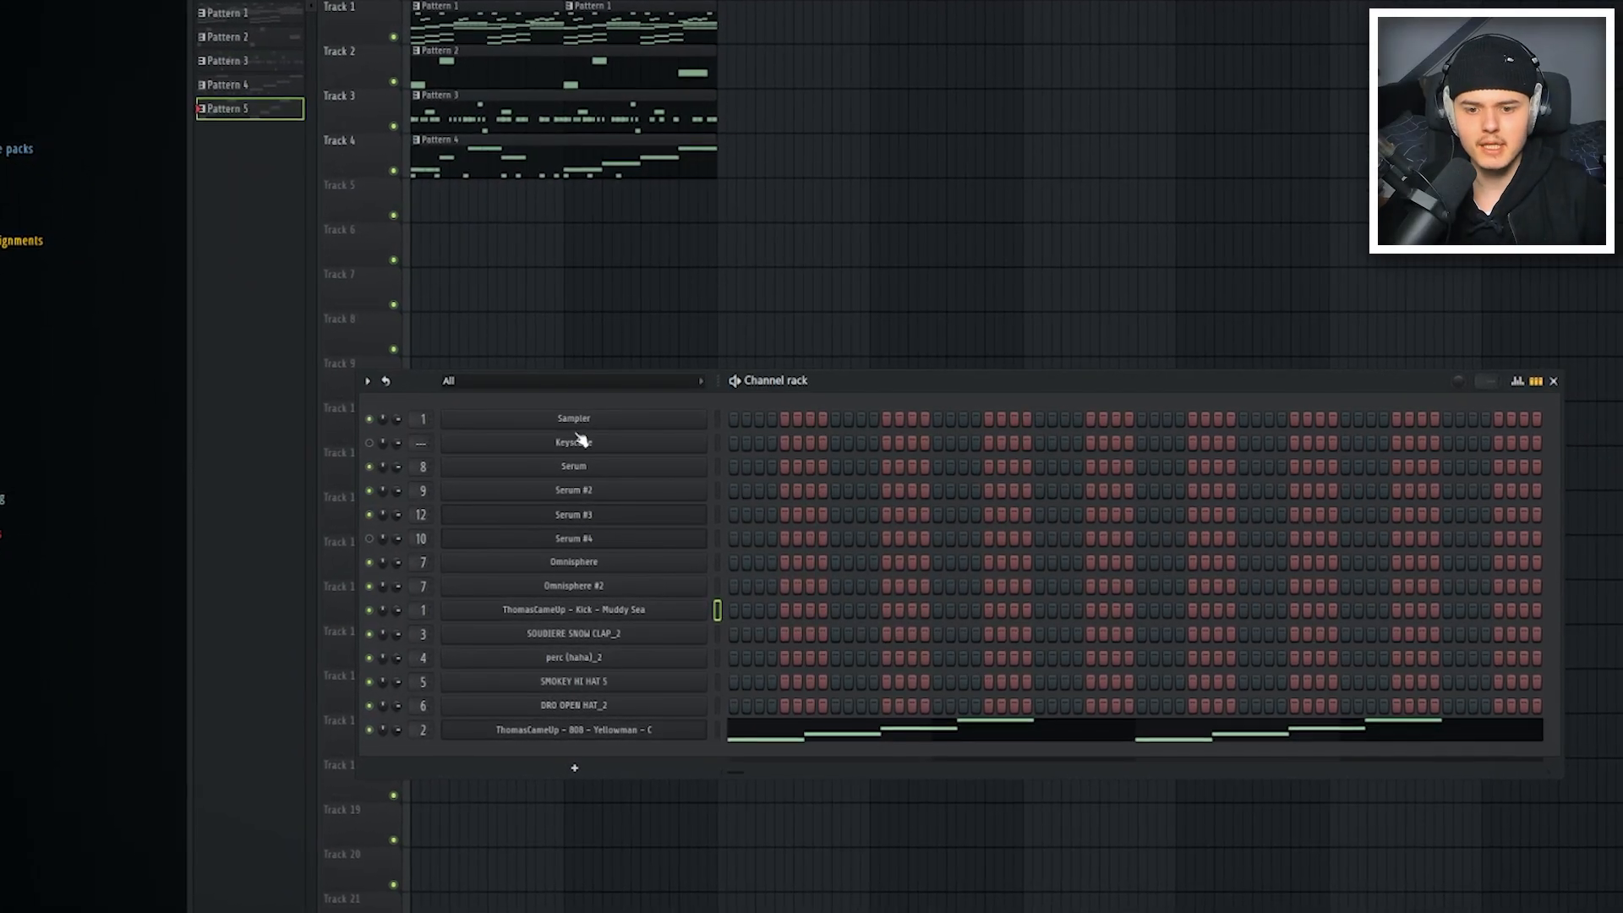
pyautogui.rightClick(585, 423)
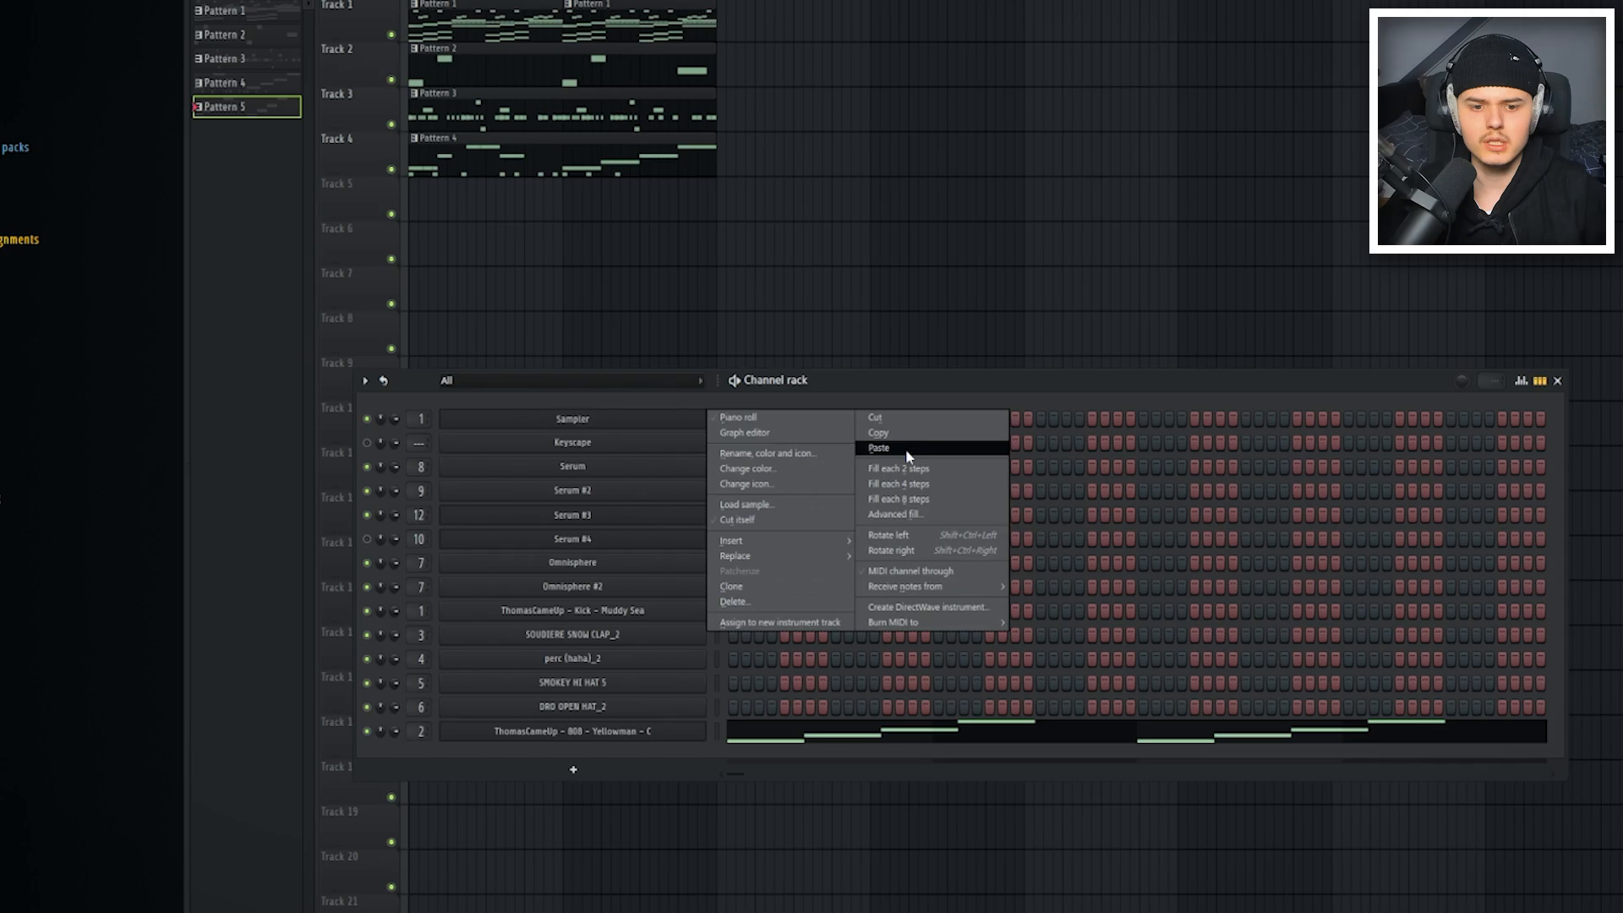
pyautogui.click(907, 454)
# - Open the Sampler's piano roll and select the pasted C5 notes in the second half of the pattern
pyautogui.press('F7')
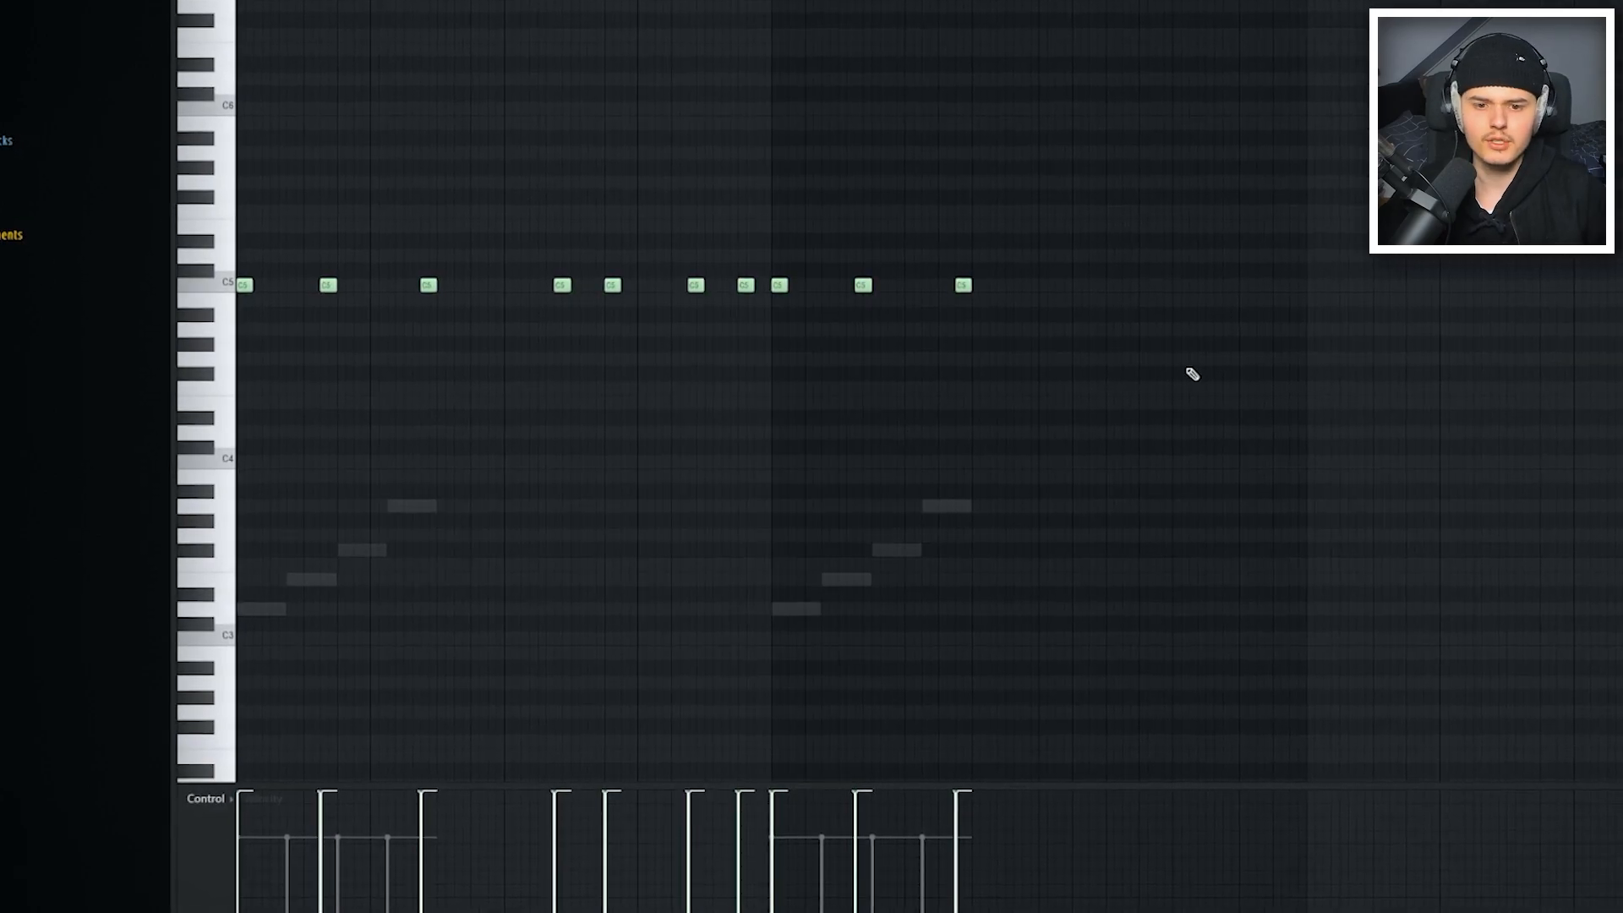
pyautogui.moveTo(1173, 374); pyautogui.dragTo(786, 188)
pyautogui.rightClick(786, 188)
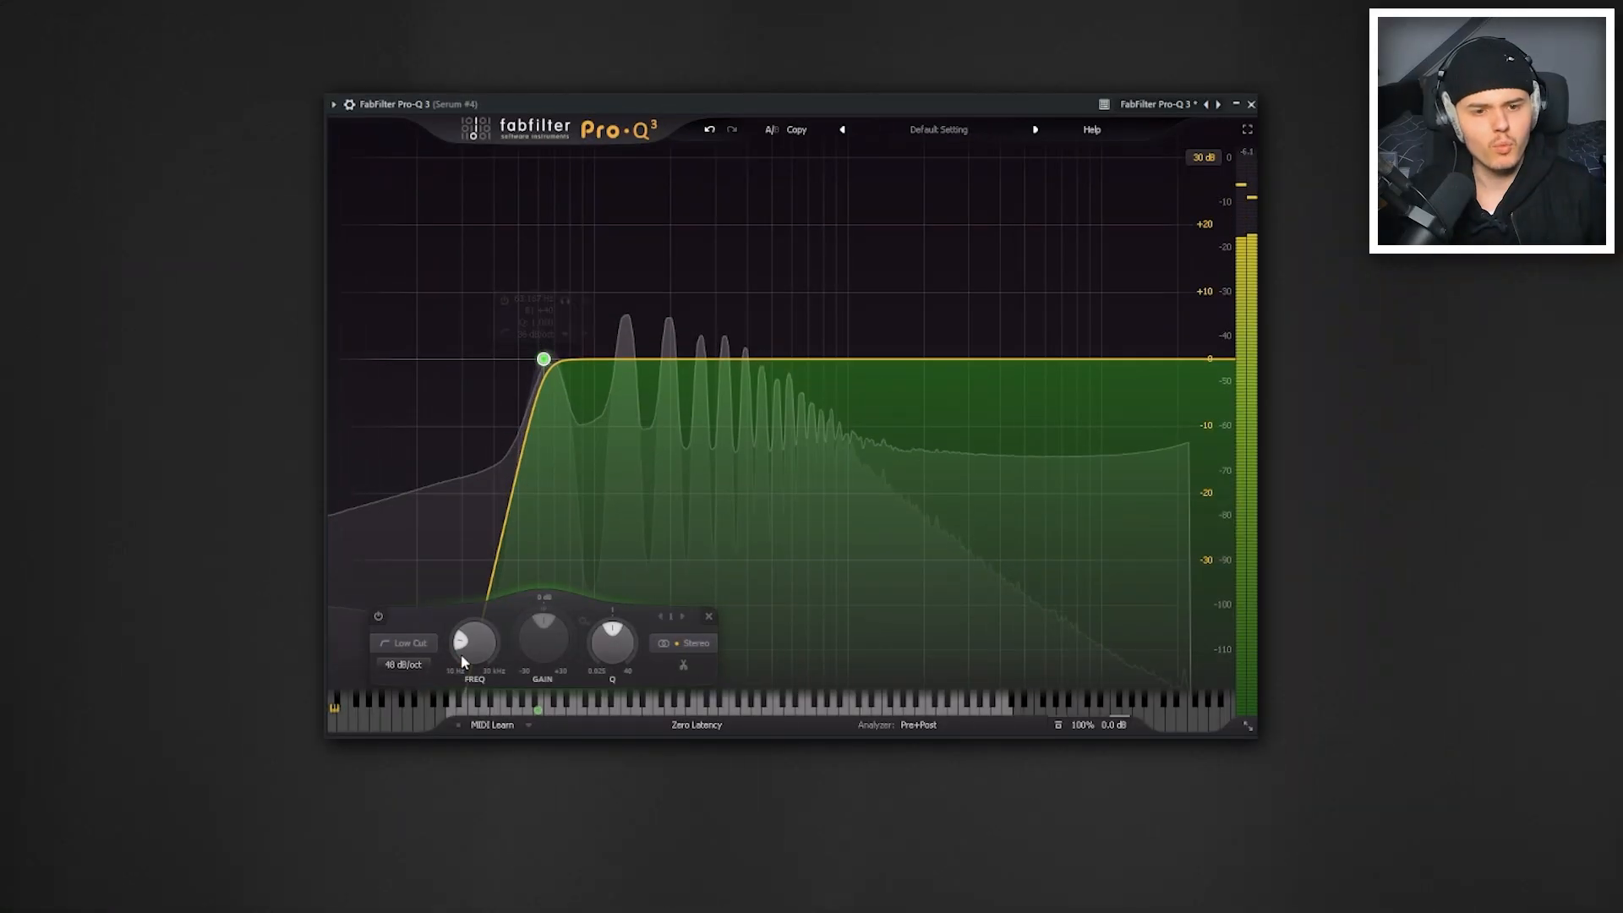
# - Raise the frequency of the low-cut band in FabFilter Pro-Q 3 on Serum #4
pyautogui.moveTo(480, 651); pyautogui.dragTo(481, 630)
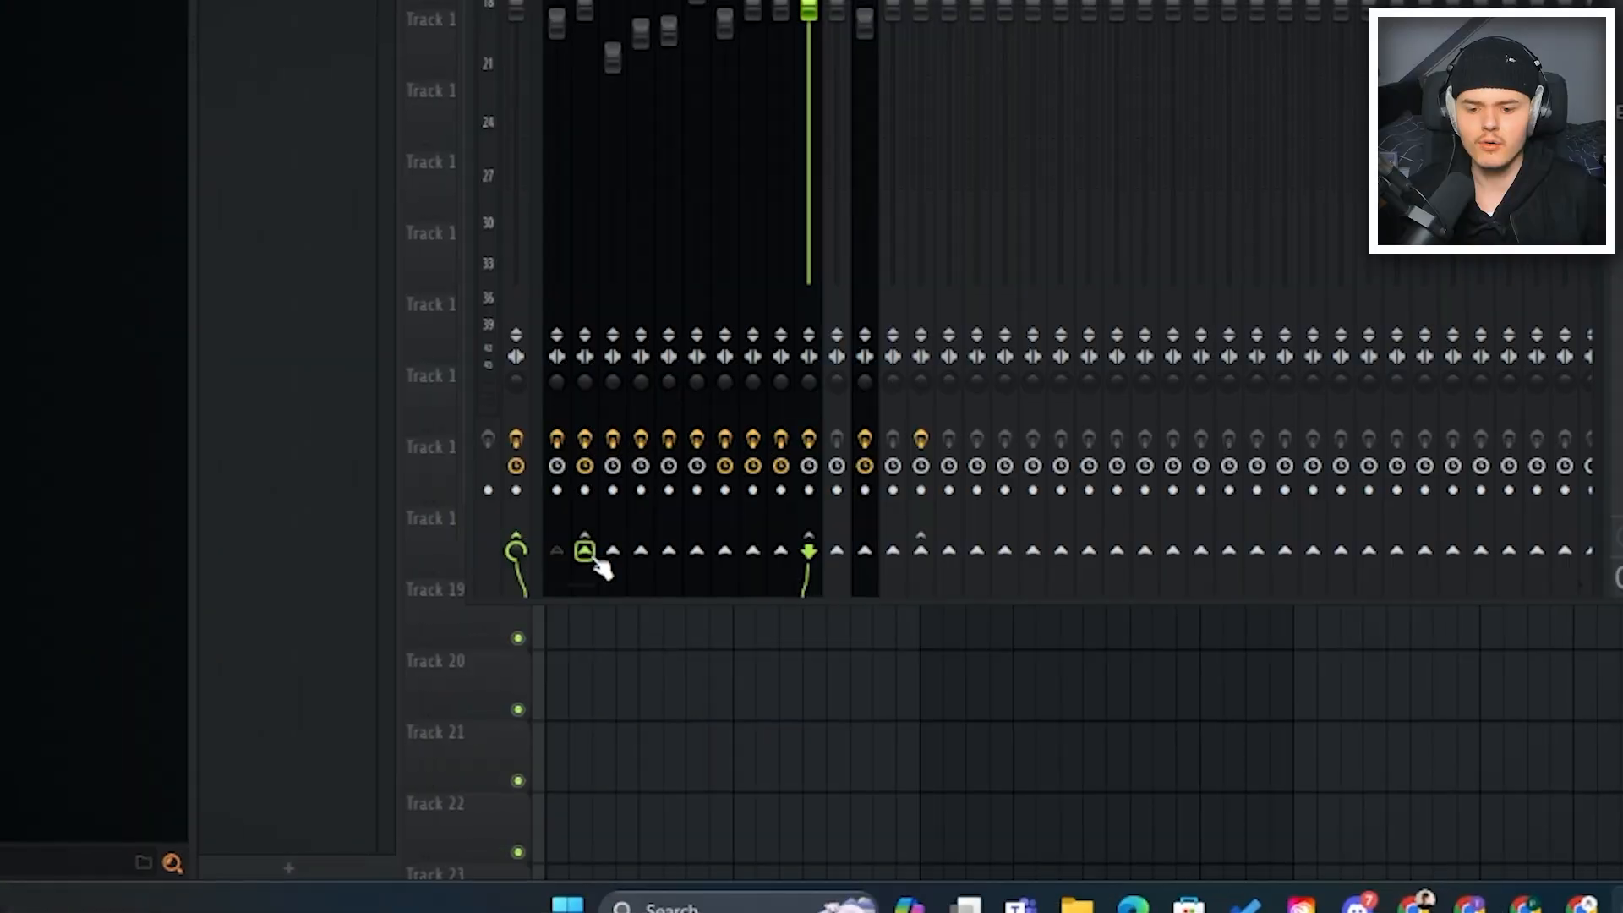
# - Sidechain the selected mixer track to the second insert track
pyautogui.rightClick(585, 553)
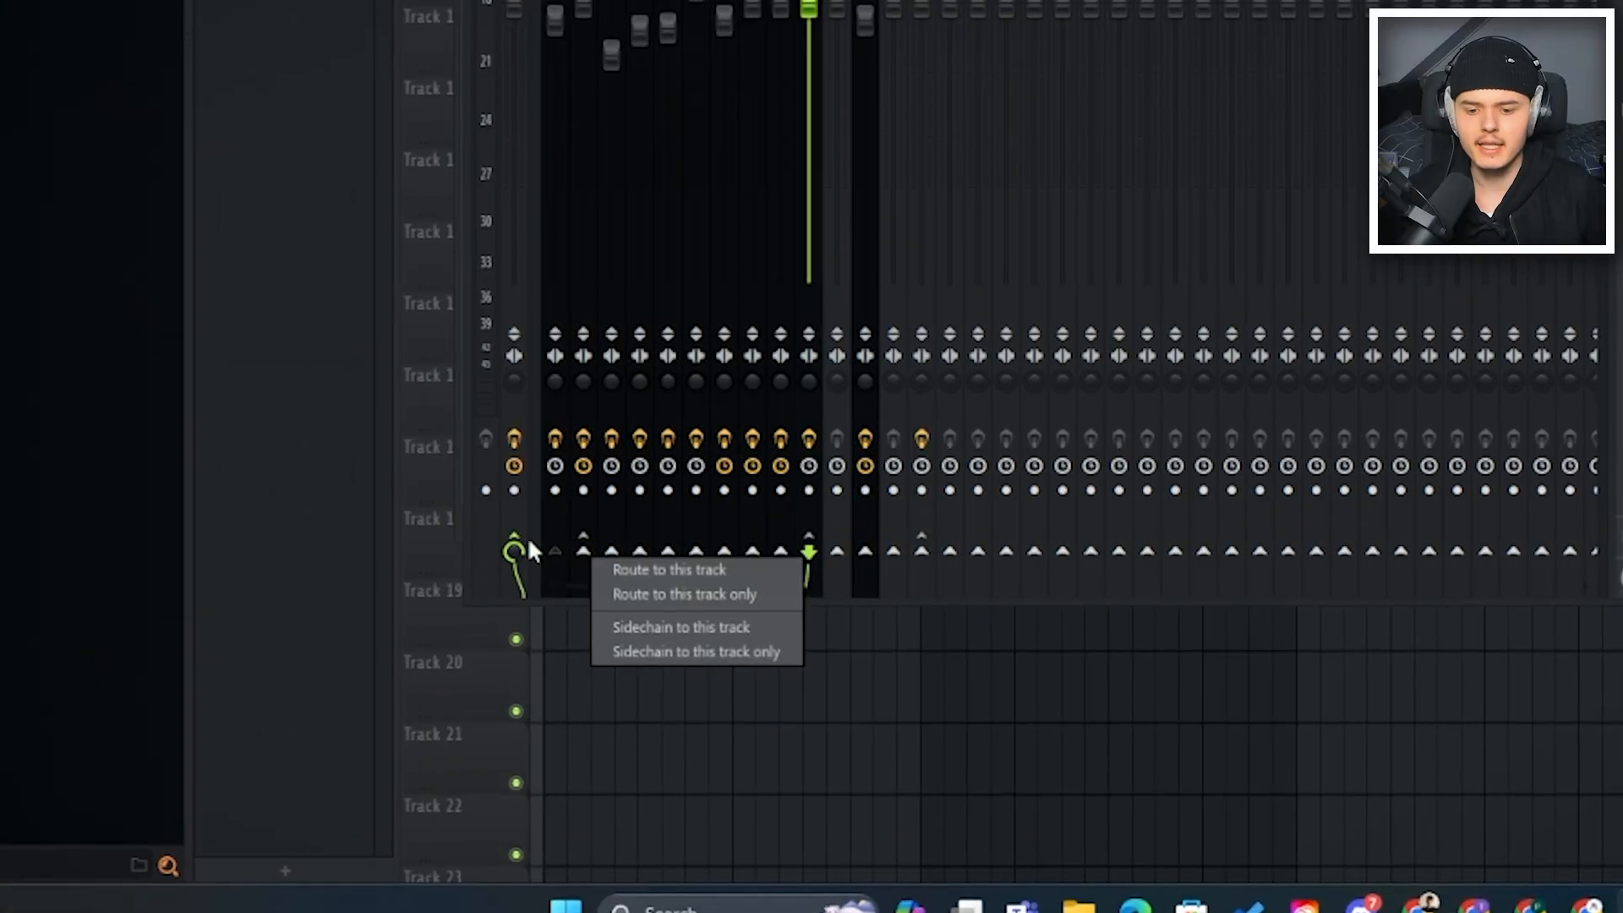
pyautogui.click(646, 628)
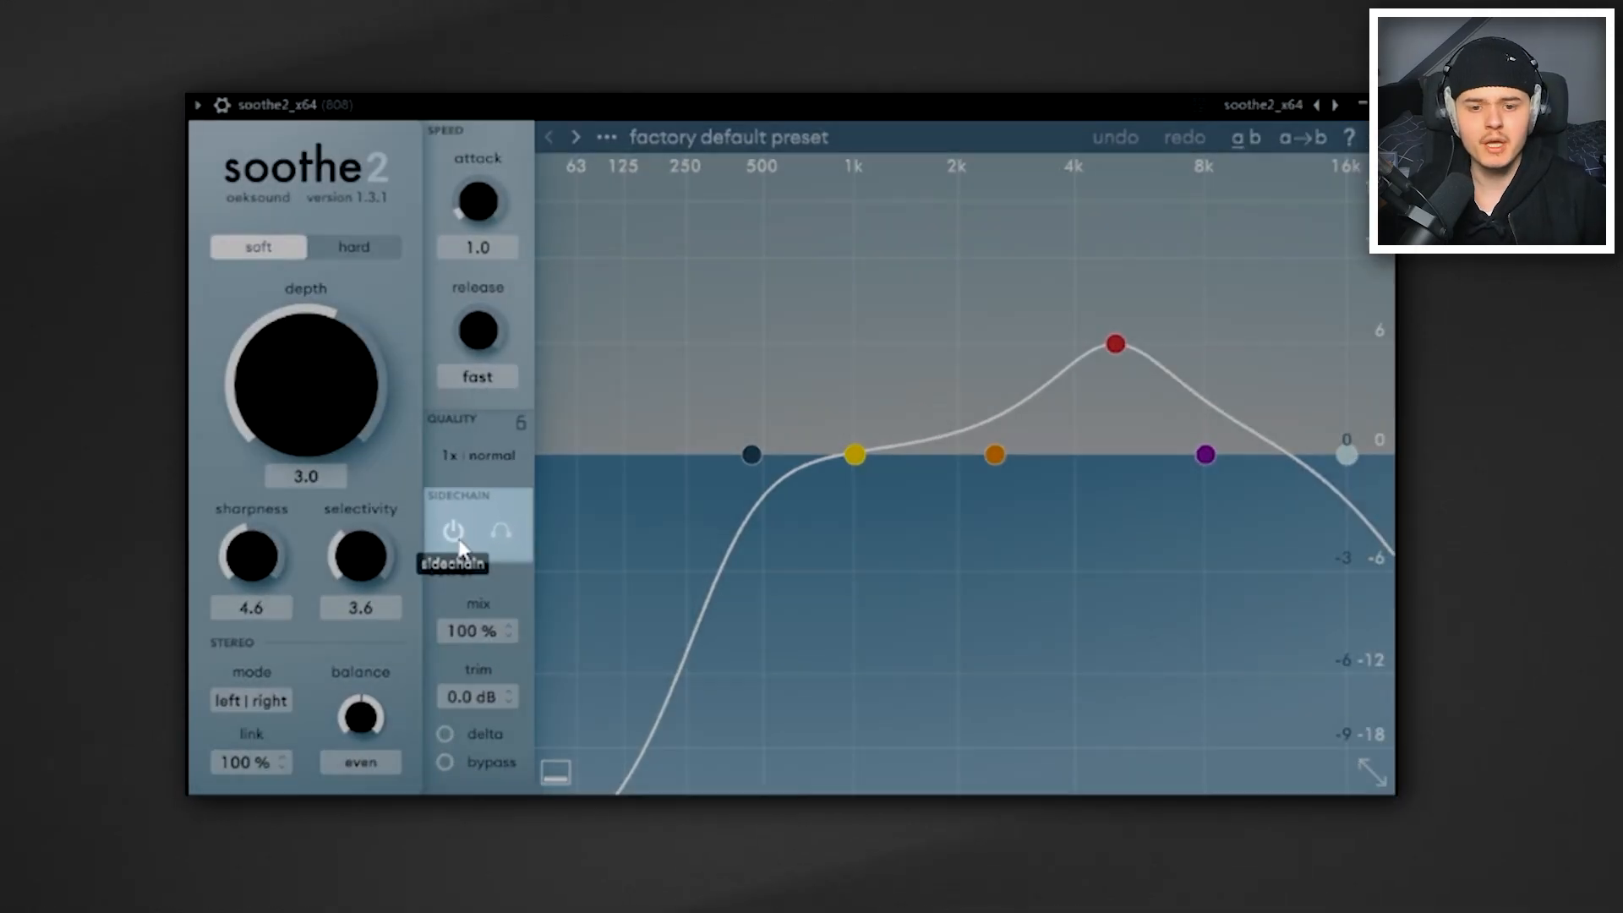
# - Enable the sidechain in soothe2 on the 808 and assign a source to its Sidechain Input
pyautogui.click(453, 533)
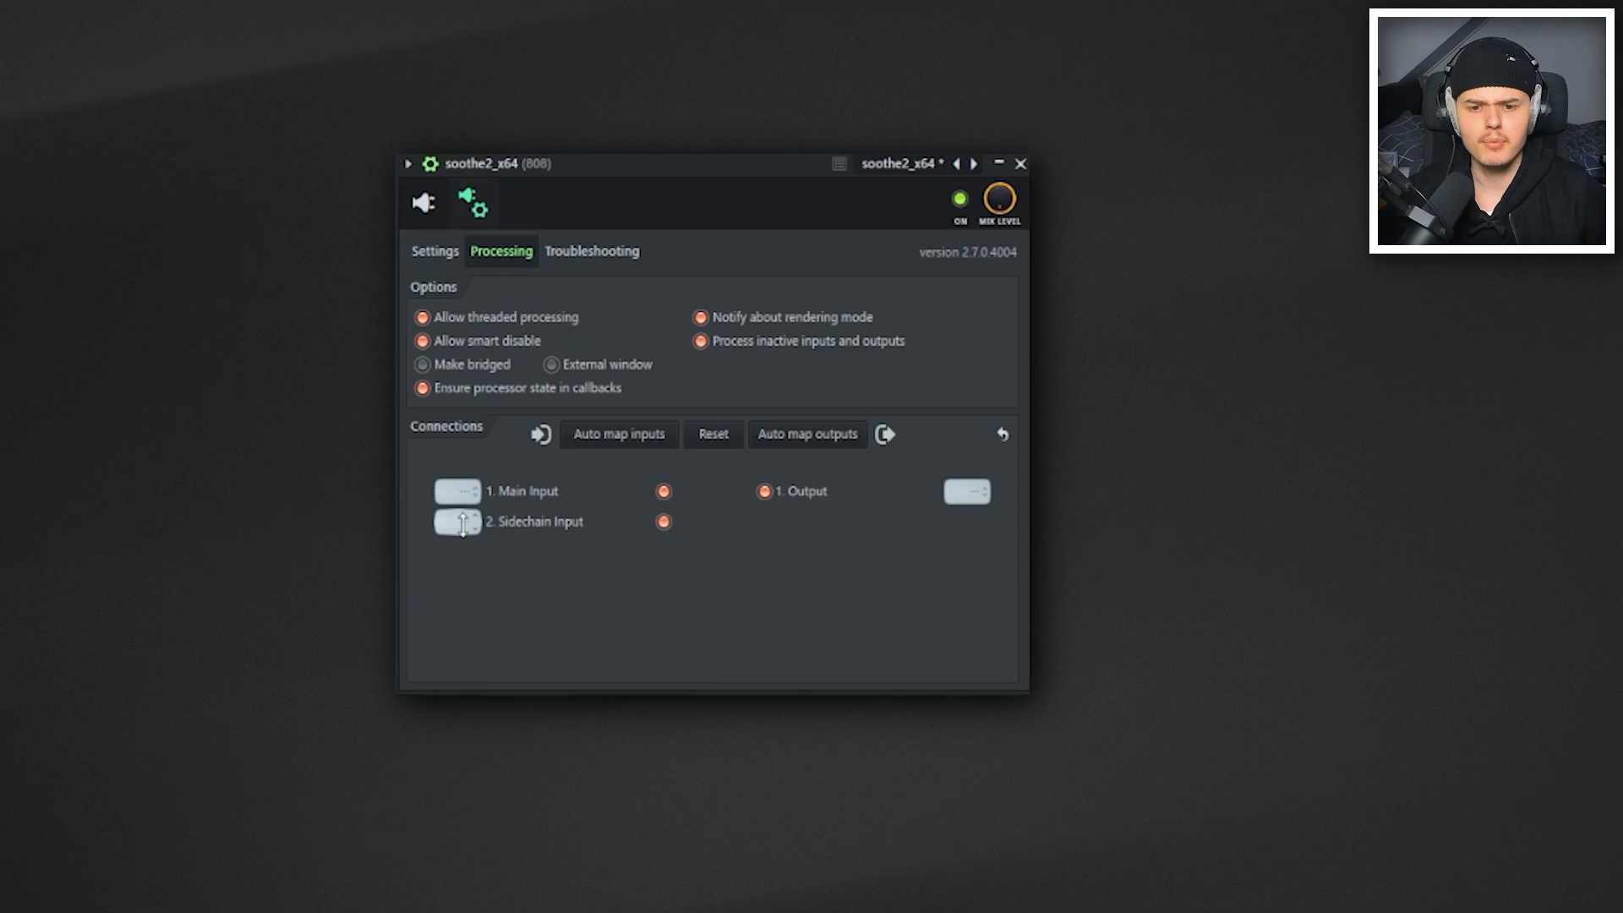
pyautogui.click(462, 524)
pyautogui.click(519, 598)
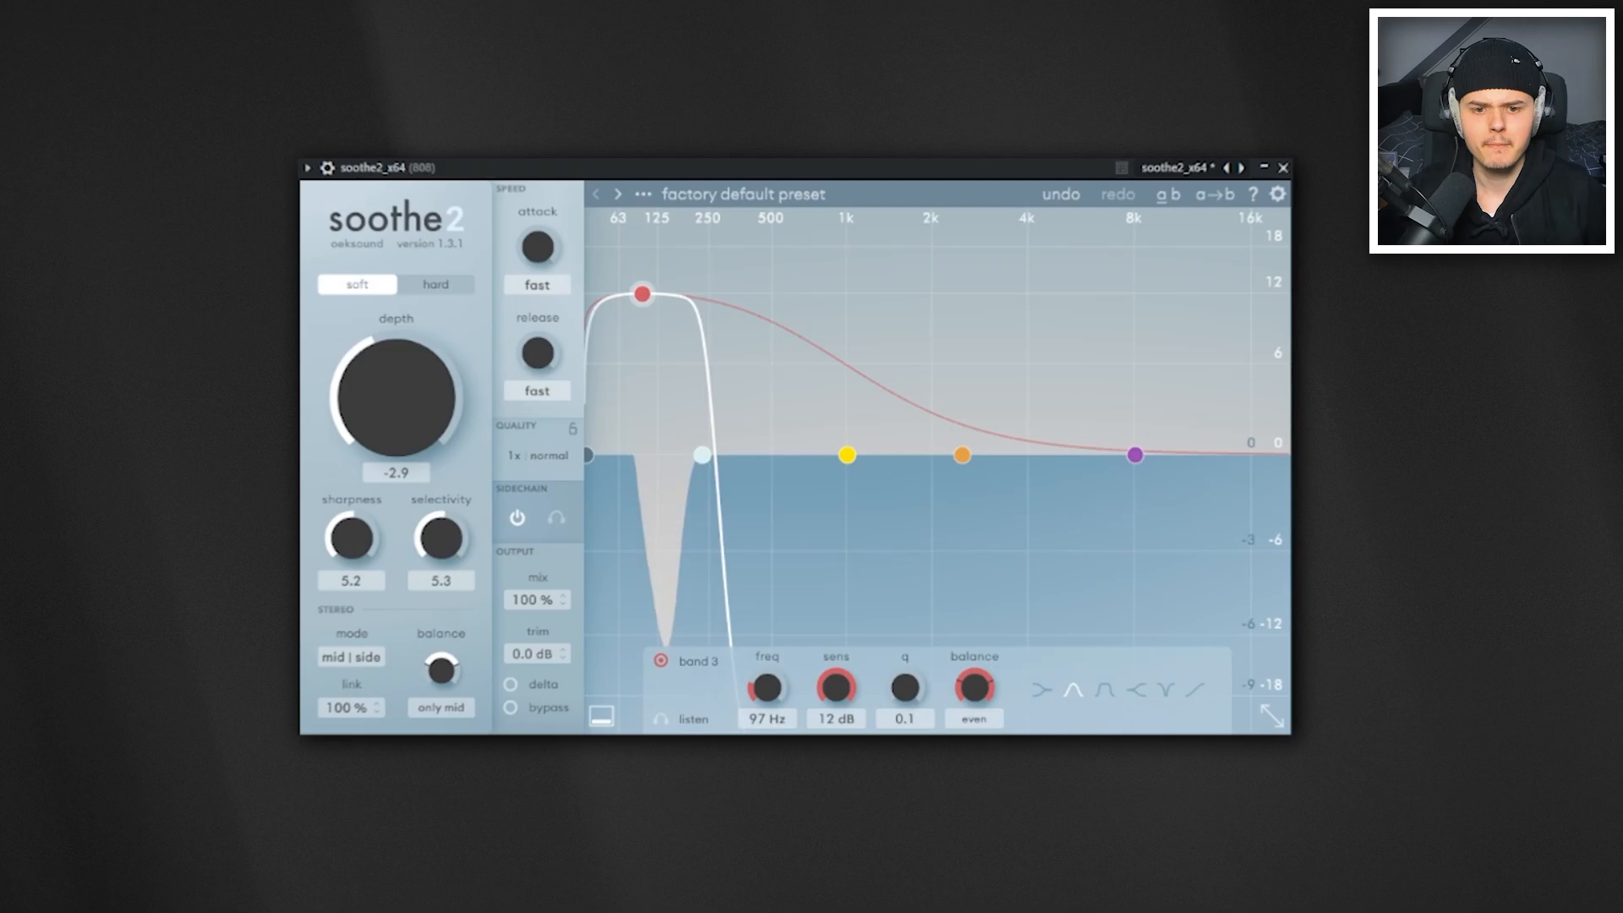
# - Set the soothe2 depth to 1.4 and adjust its sharpness
pyautogui.moveTo(390, 397); pyautogui.dragTo(390, 391)
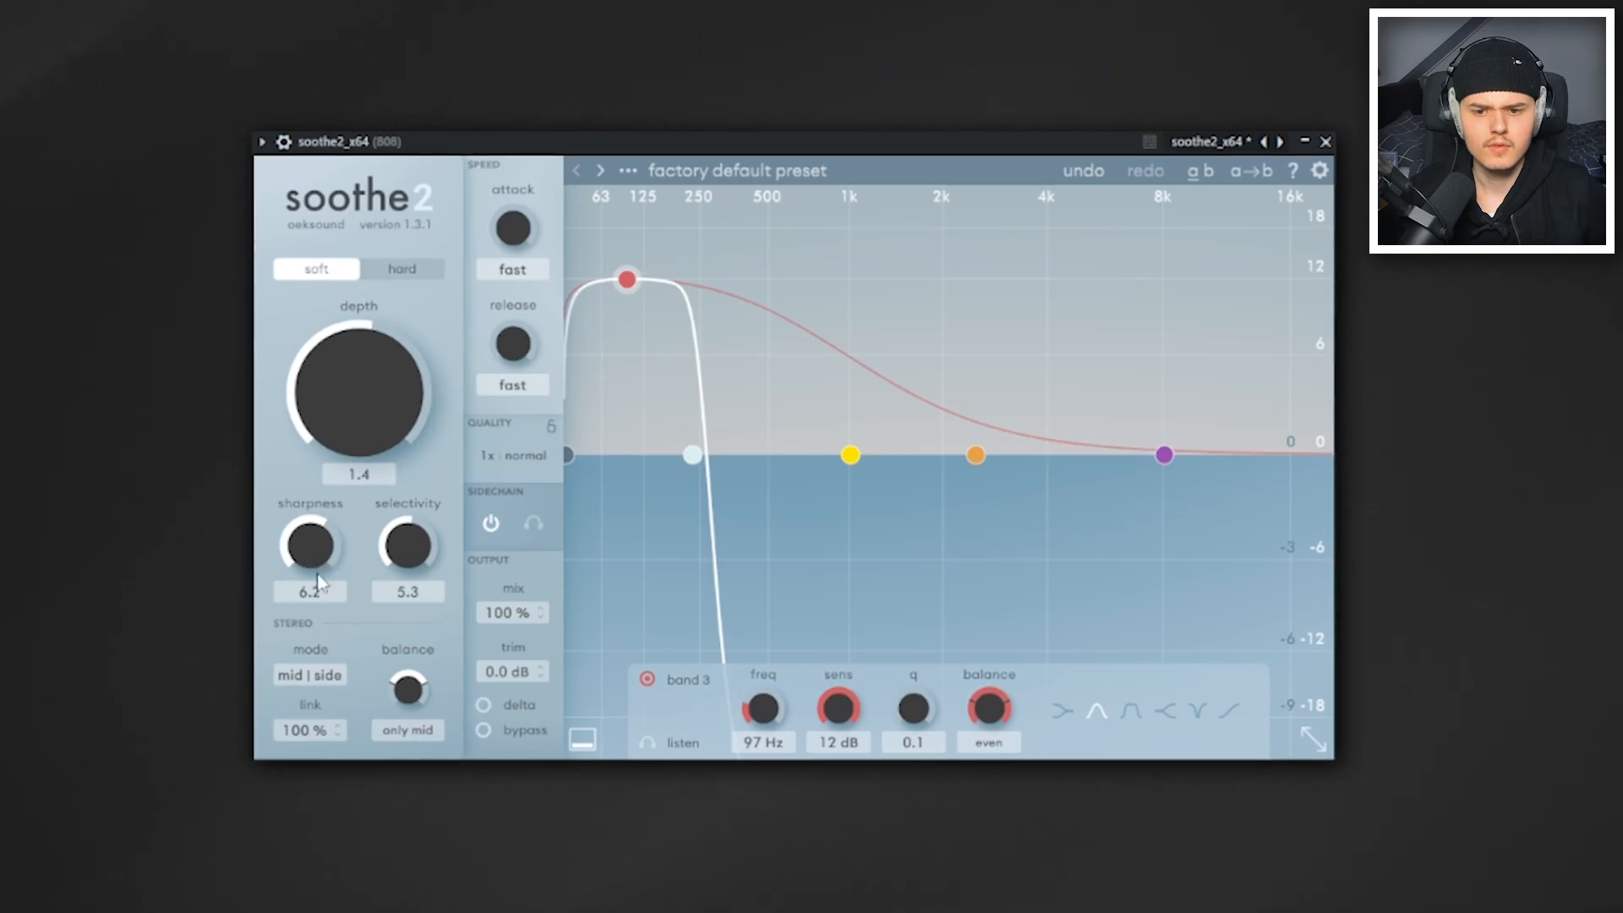
pyautogui.moveTo(318, 582); pyautogui.dragTo(316, 604)
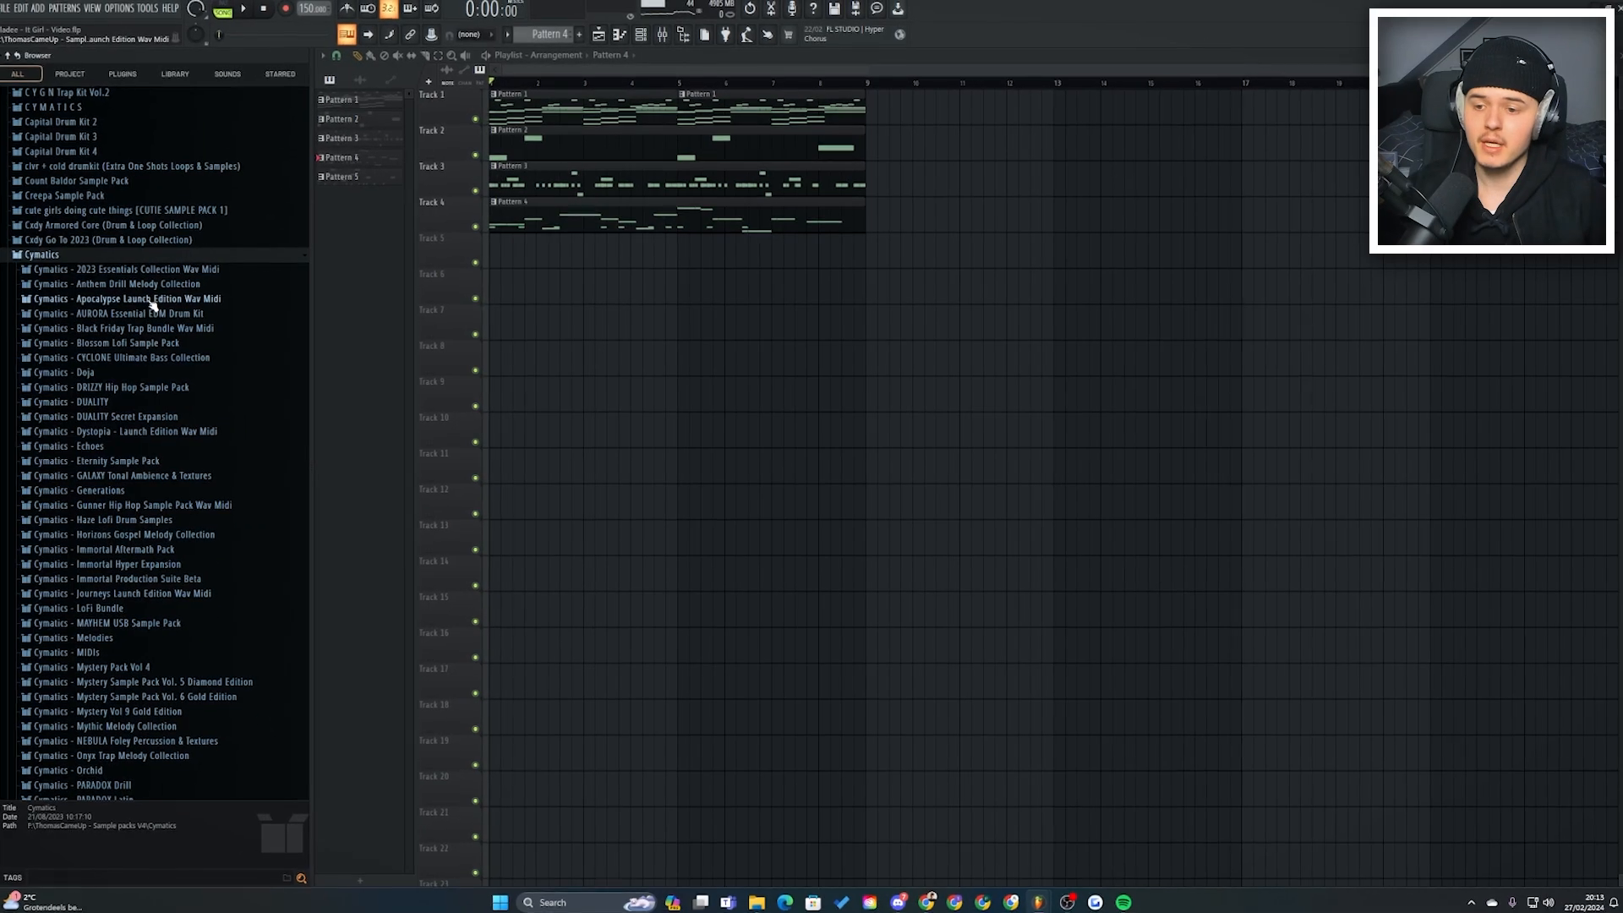
# - Place the "this is the money" crash sample from Anbuu Drumkit Vol.2 at the start of Track 5 and open its settings
pyautogui.scroll(5, 129, 355)
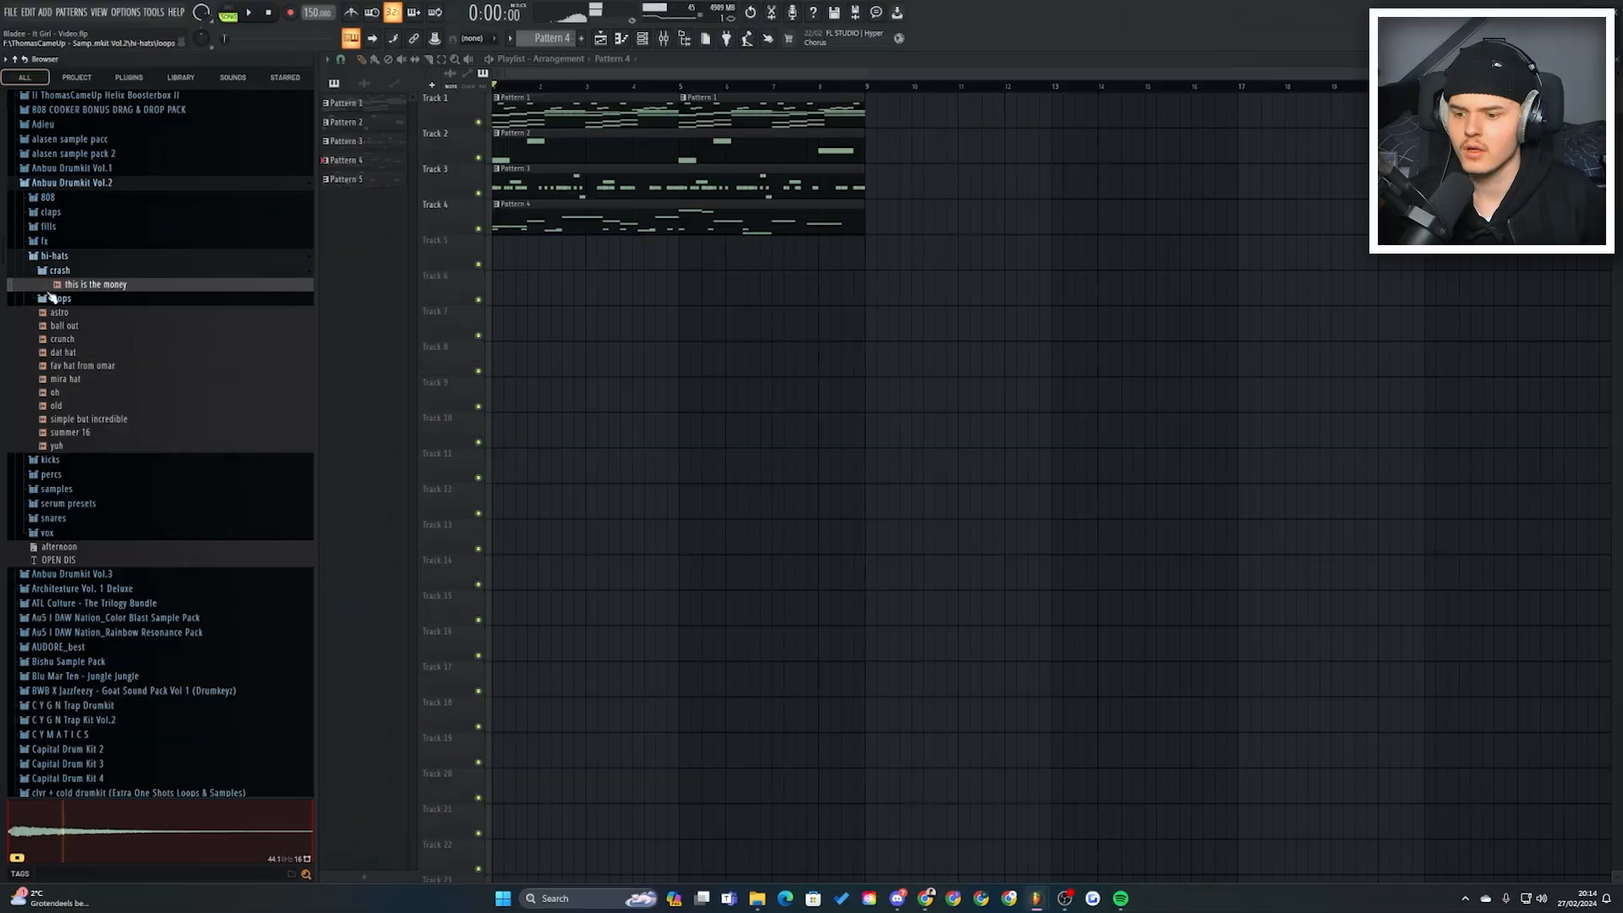
pyautogui.moveTo(93, 283); pyautogui.dragTo(497, 254)
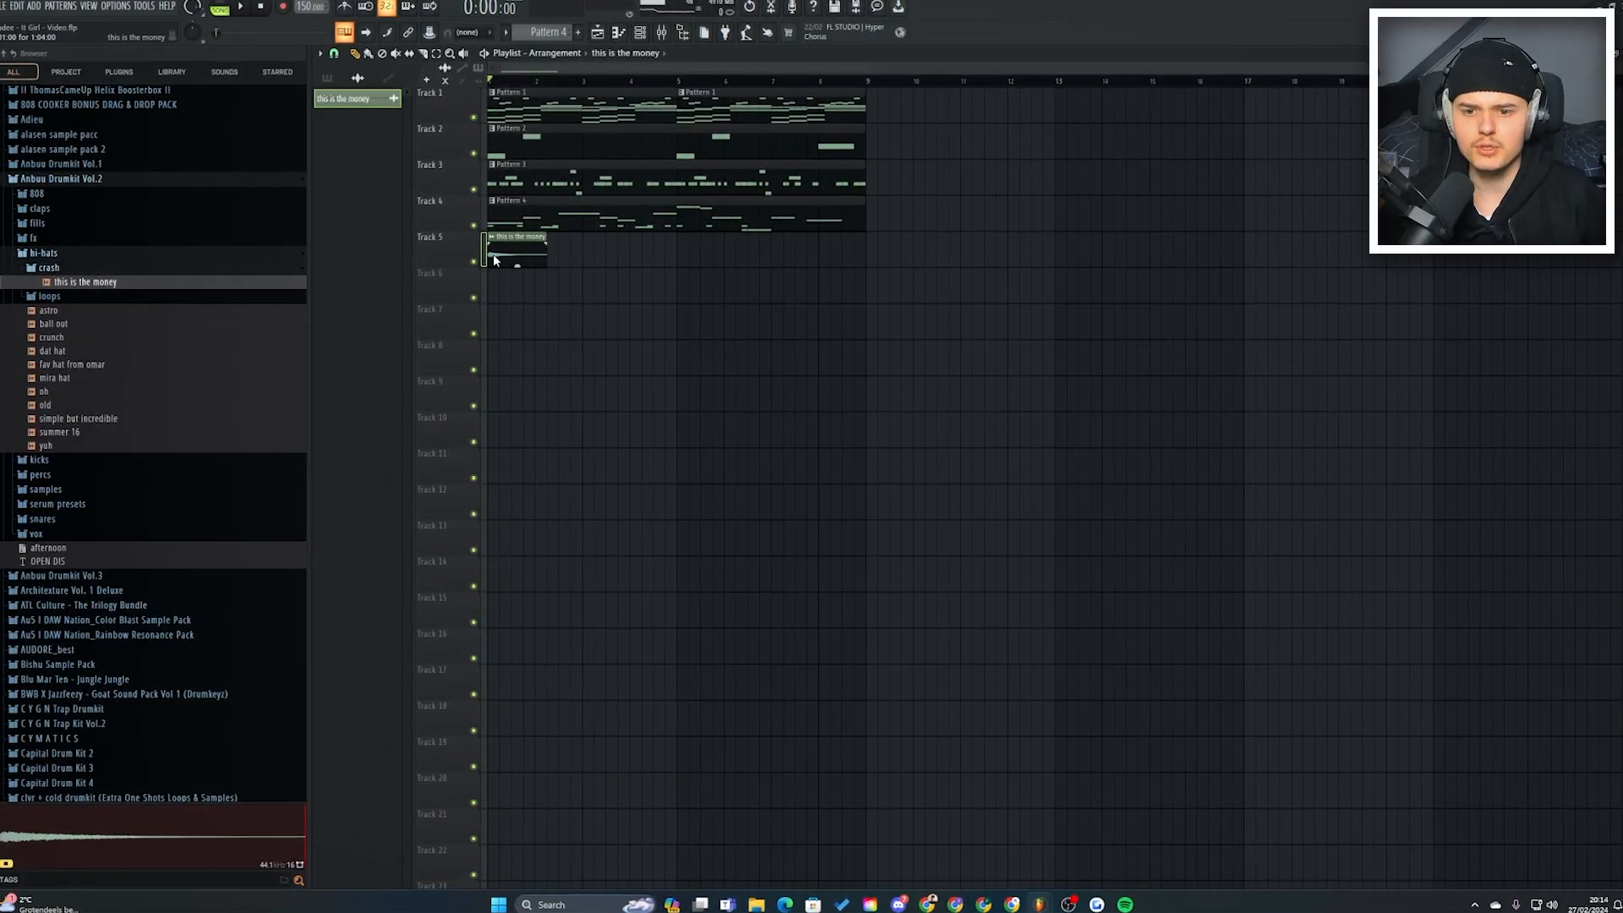
pyautogui.doubleClick(496, 256)
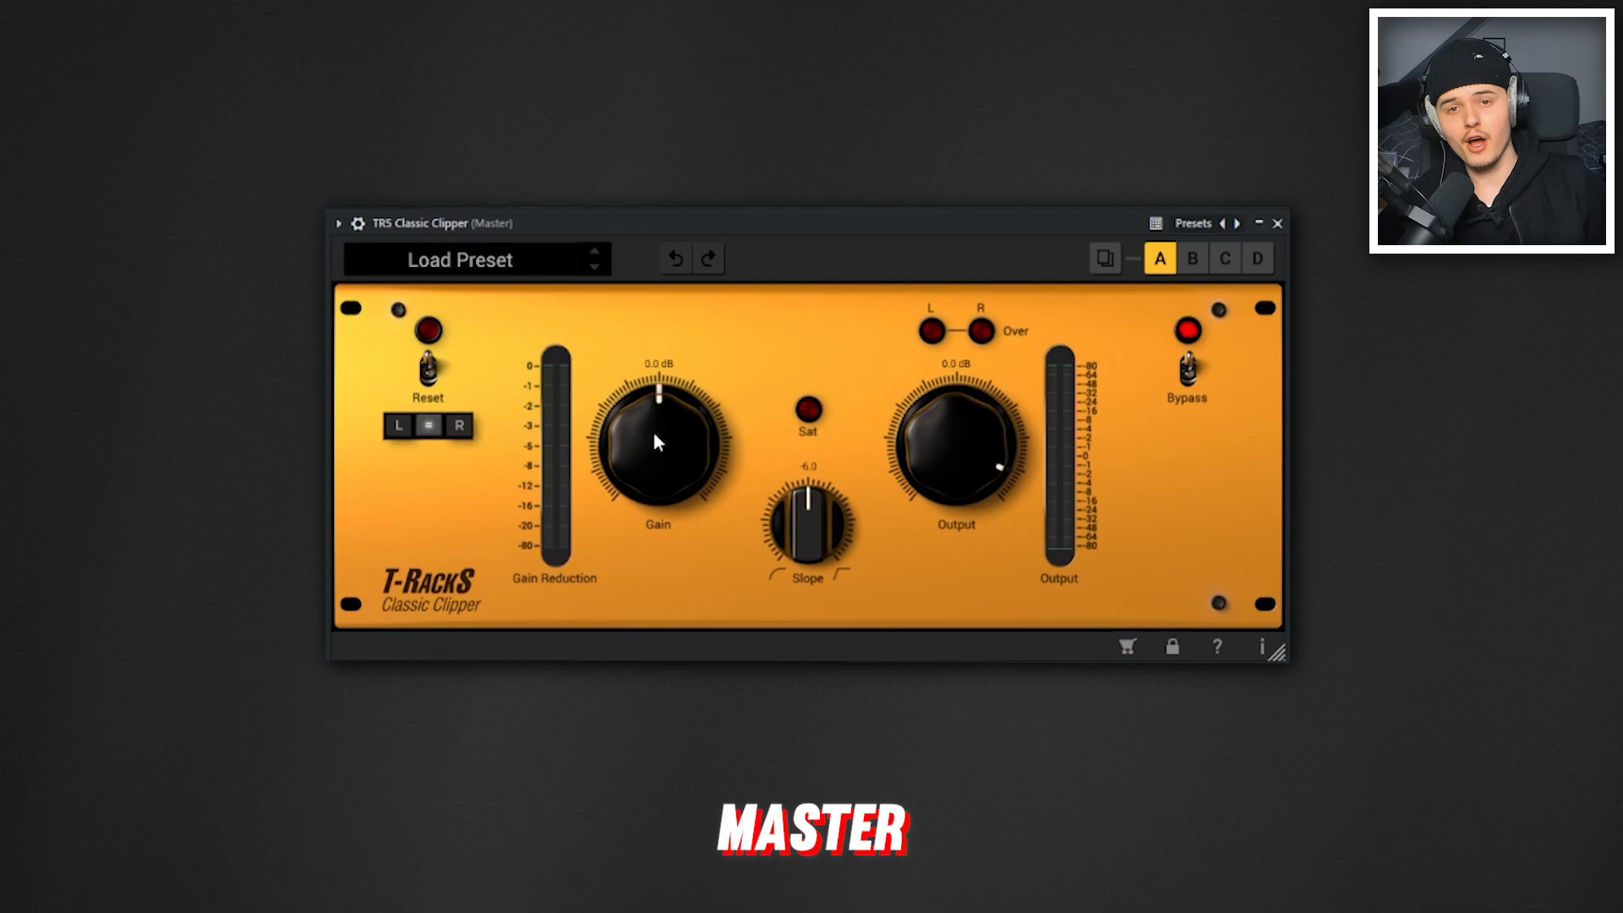
# - On the master, lower the slope of Classic Clipper and set SoundShifter's transposition to -4 semitones
pyautogui.moveTo(797, 514); pyautogui.dragTo(797, 668)
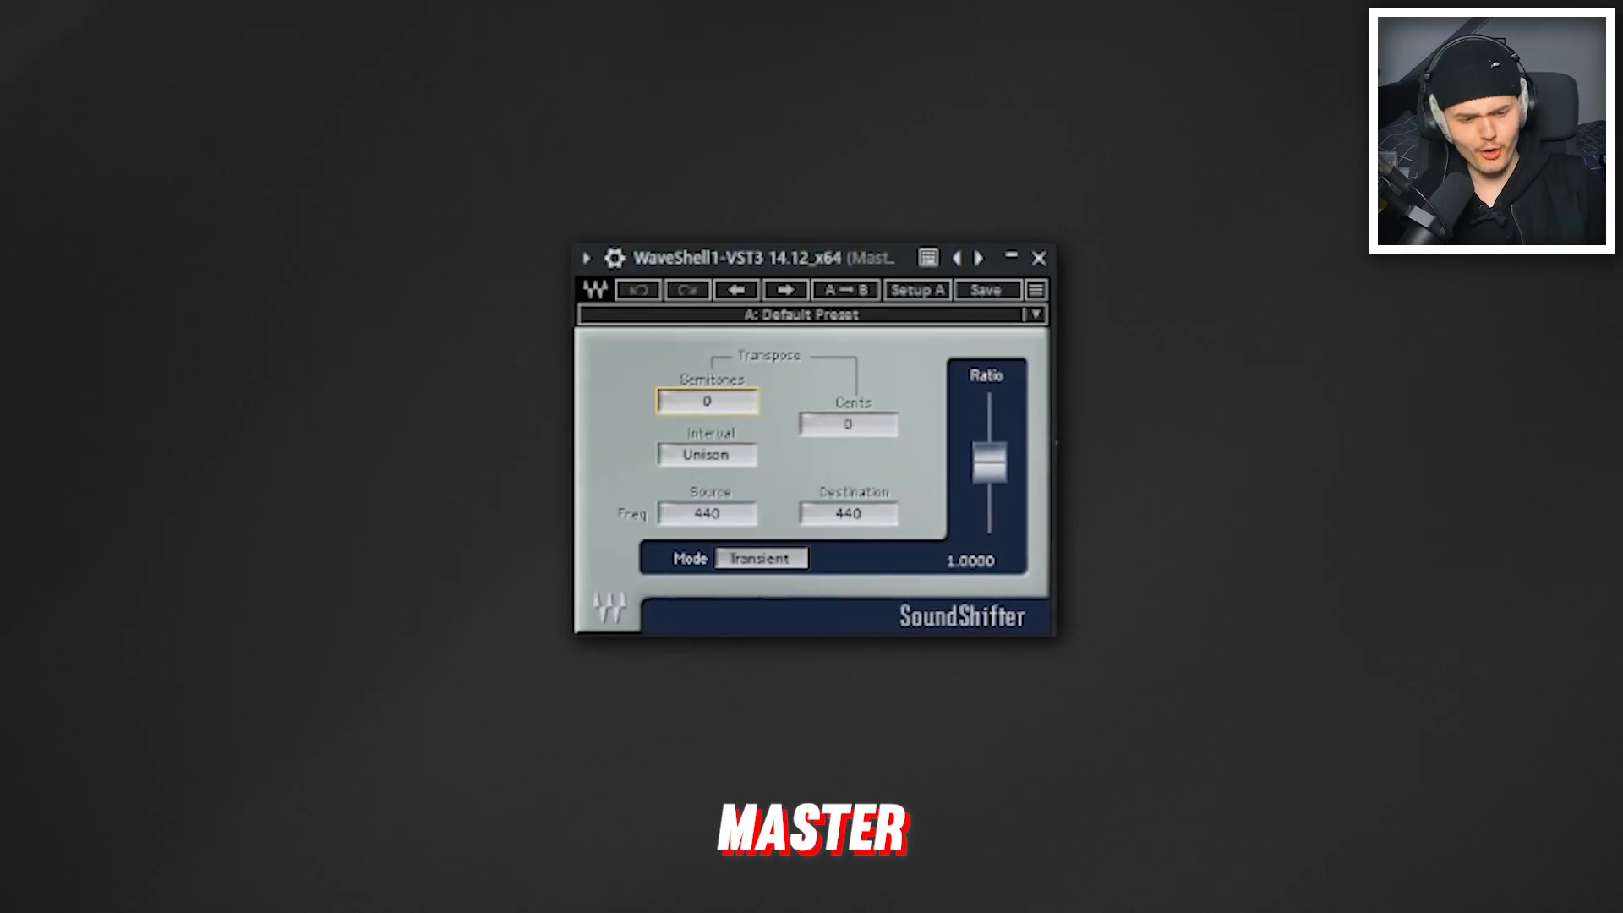
pyautogui.moveTo(727, 389); pyautogui.dragTo(726, 402)
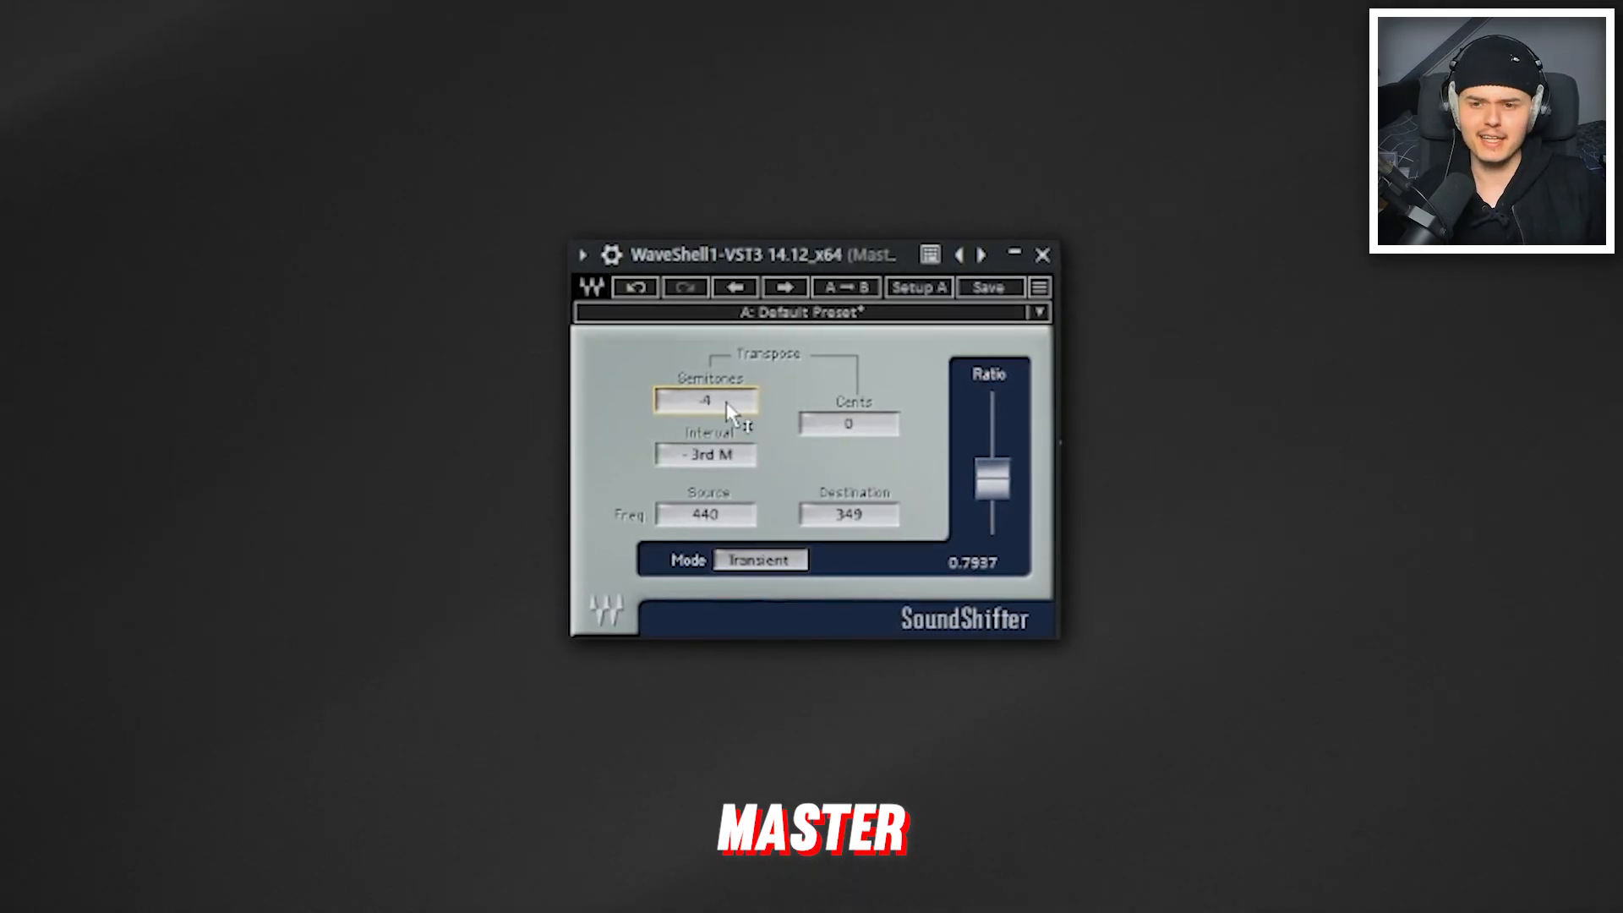